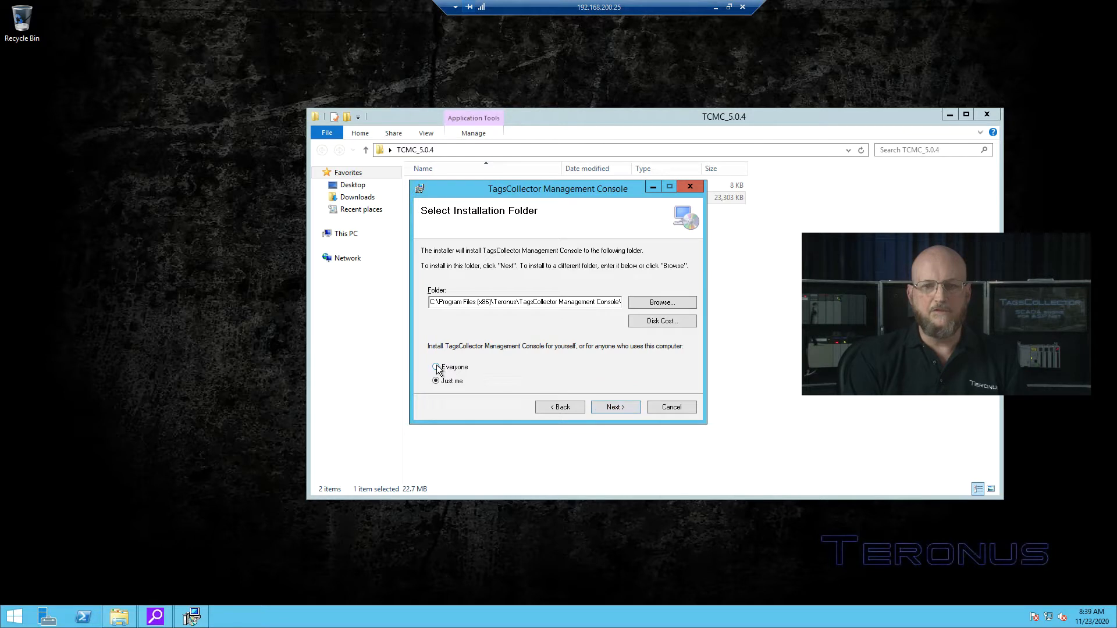
# - Install TagsCollector Management Console for everyone in the default folder and allow it to make changes to the computer
pyautogui.click(436, 367)
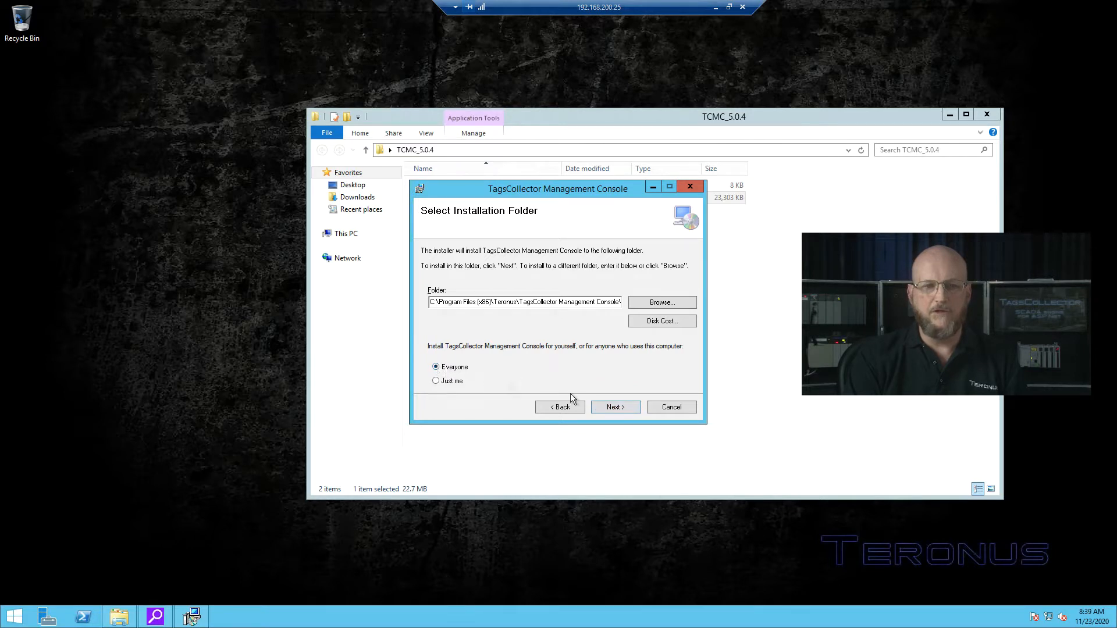
pyautogui.click(616, 408)
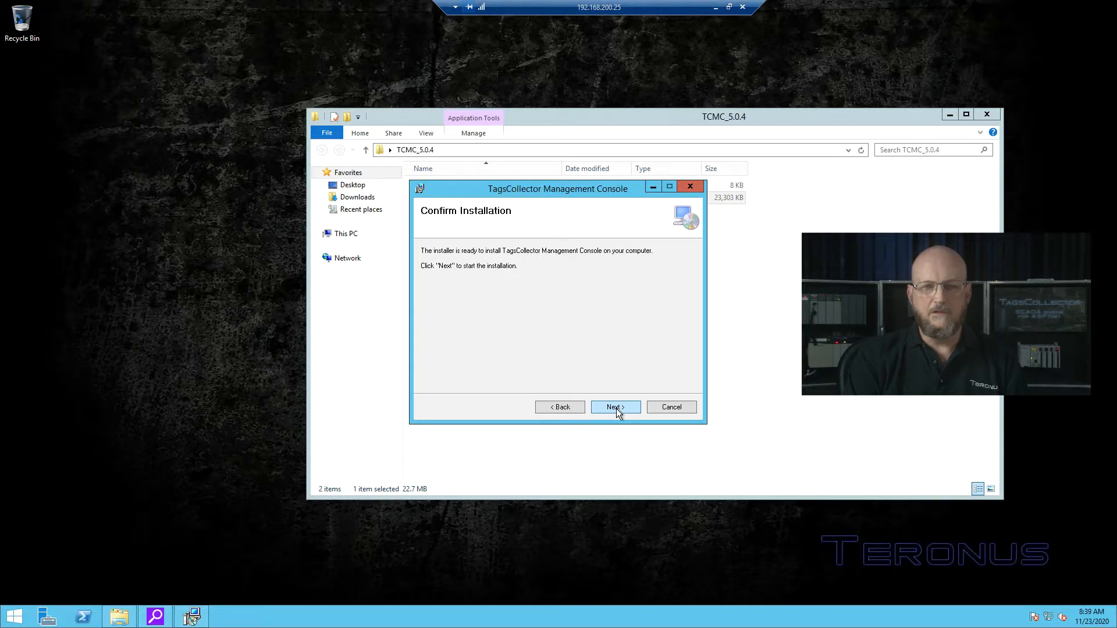
pyautogui.click(616, 409)
pyautogui.click(609, 331)
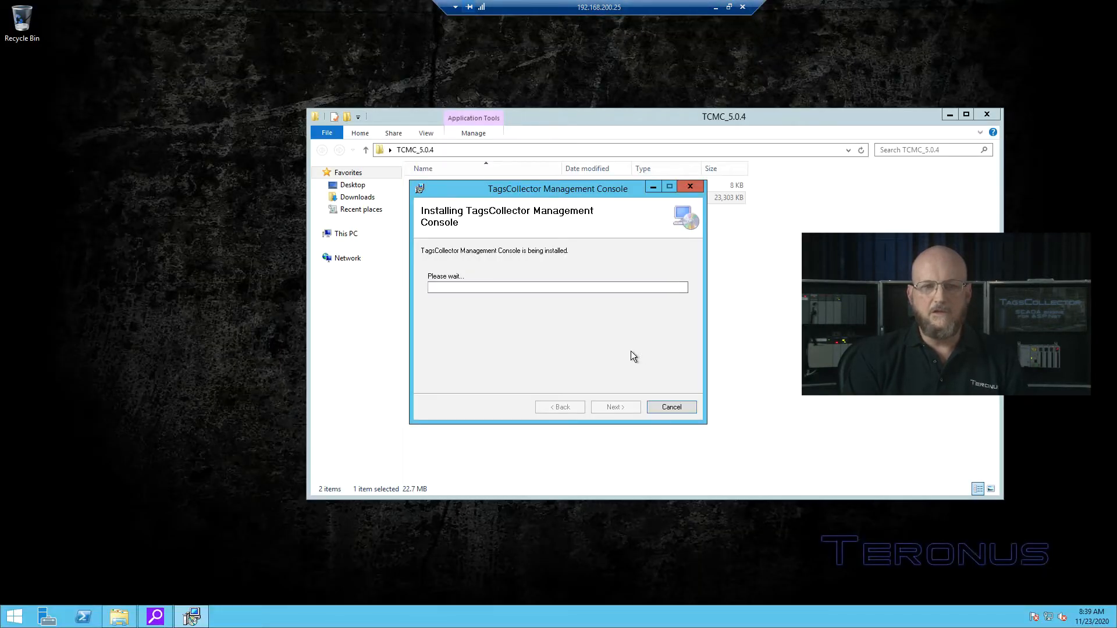
pyautogui.click(616, 407)
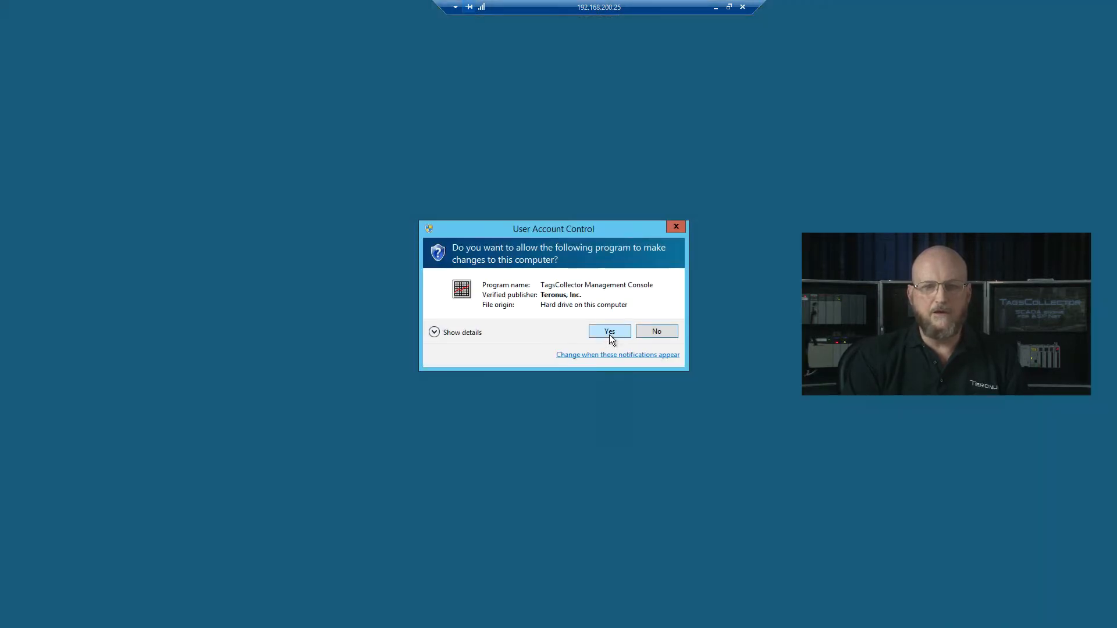
pyautogui.click(610, 336)
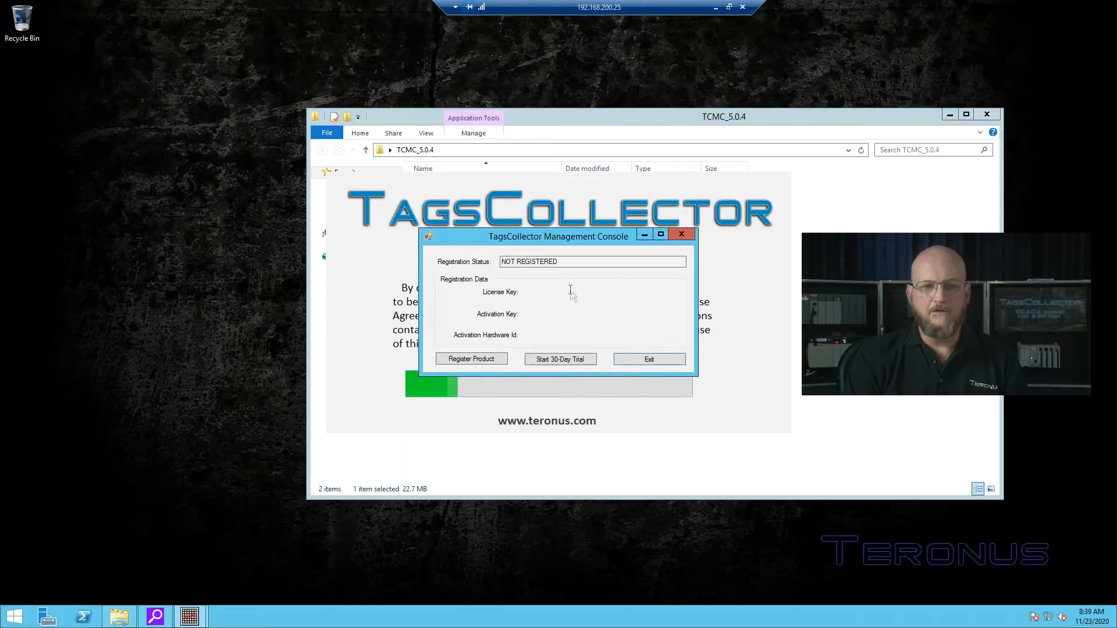
# - Start and continue the 30-day trial, and maximize the management console window
pyautogui.click(556, 359)
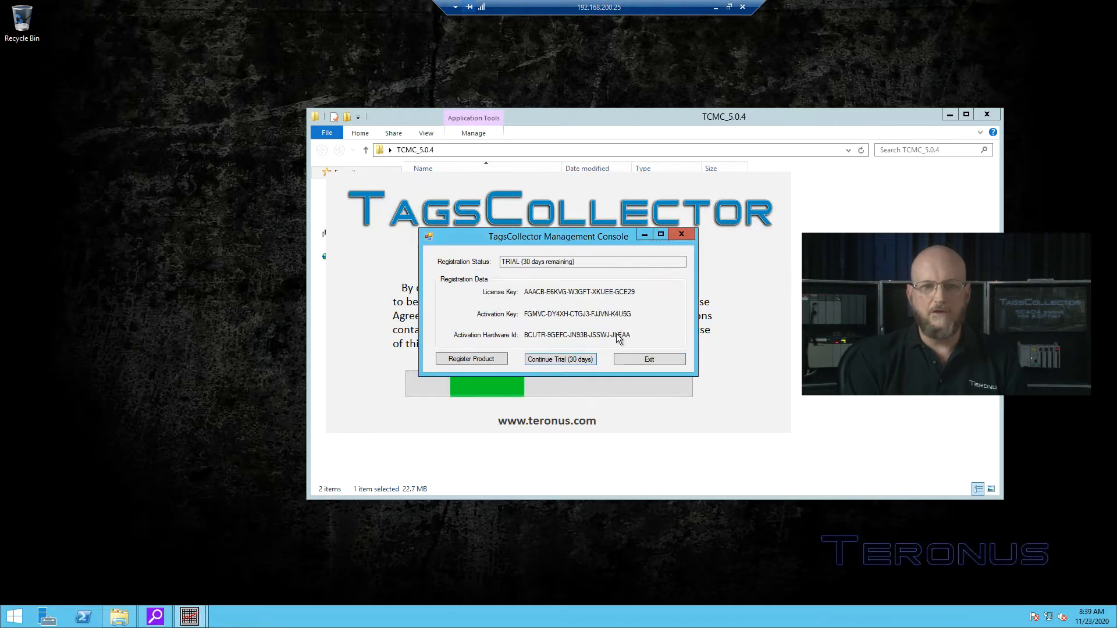
pyautogui.click(550, 358)
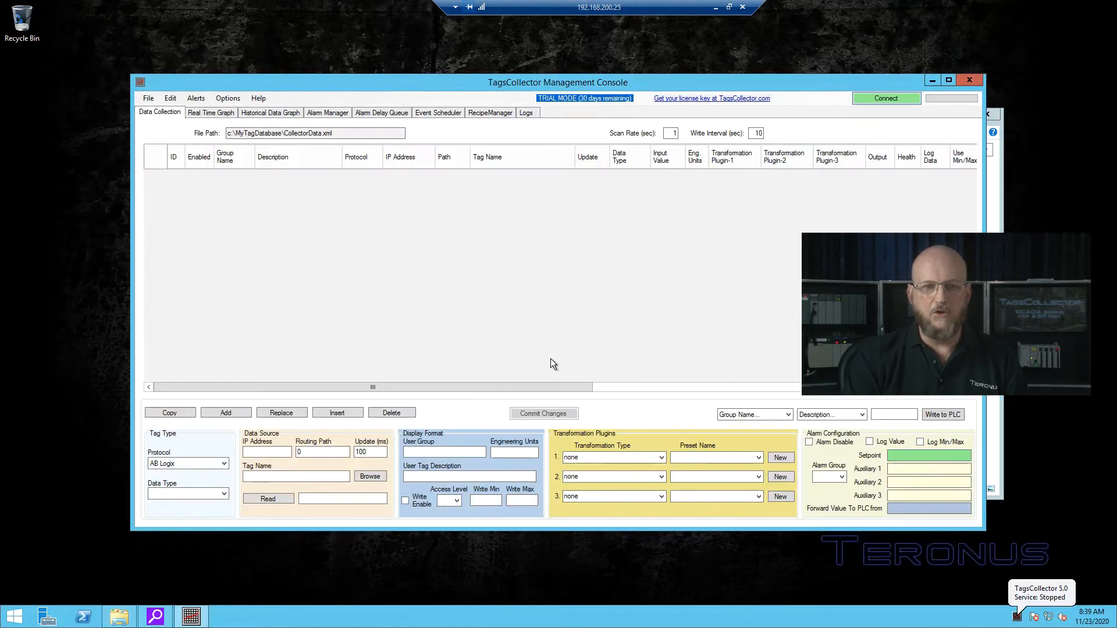
pyautogui.click(954, 78)
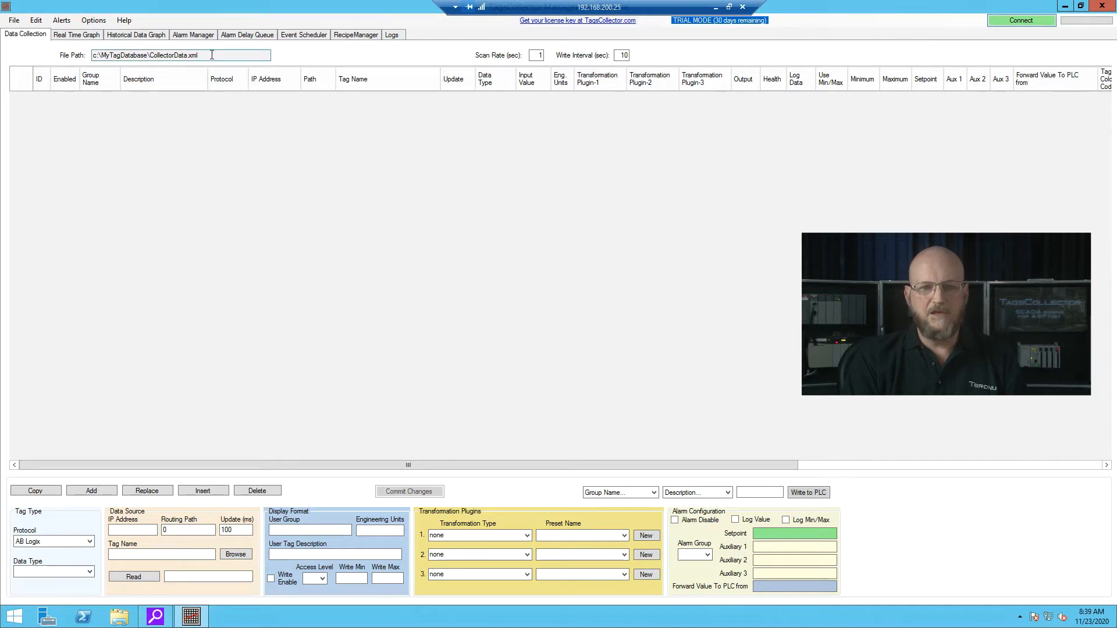
pyautogui.moveTo(214, 55); pyautogui.dragTo(74, 59)
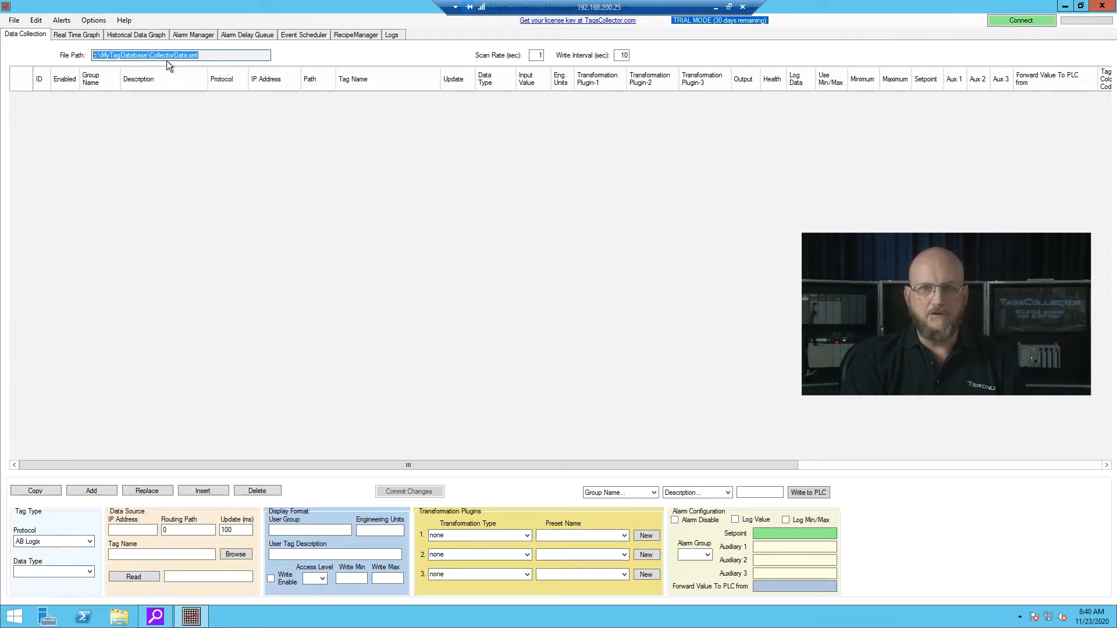
pyautogui.click(174, 129)
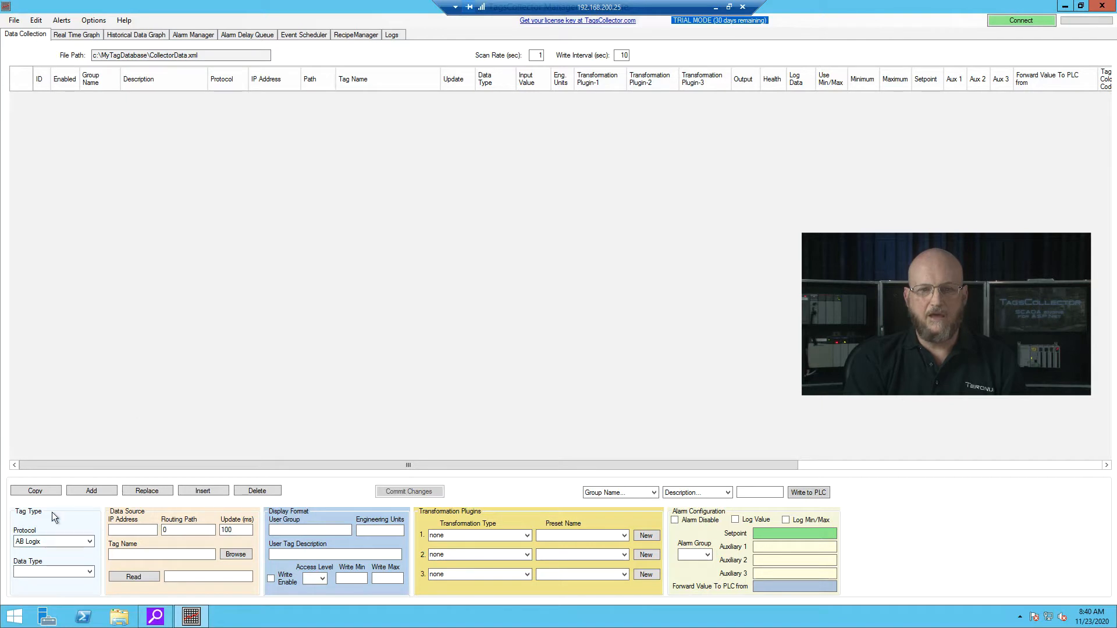
# - Try the Web Page and Siemens S7-1500 protocols for the tag and view the data types each one offers
pyautogui.click(91, 543)
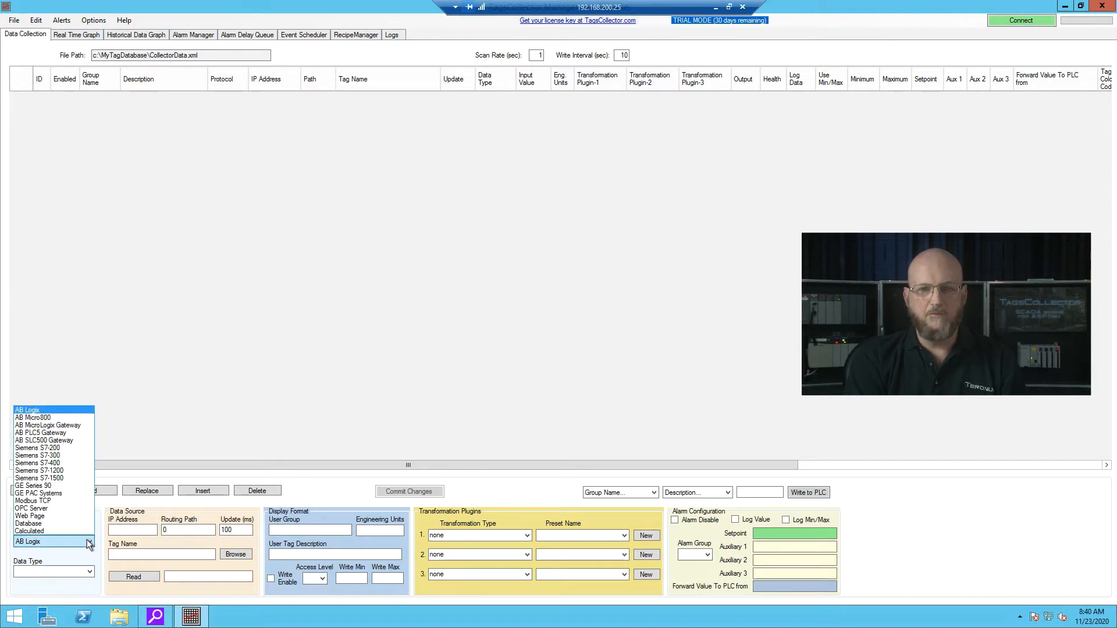
pyautogui.click(61, 516)
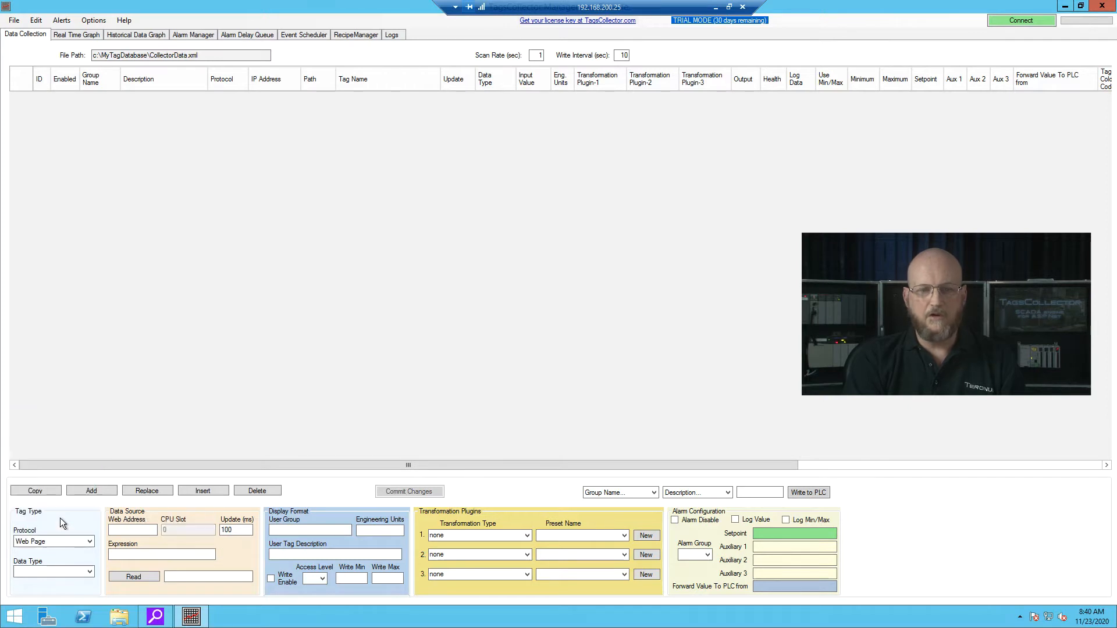
pyautogui.click(90, 571)
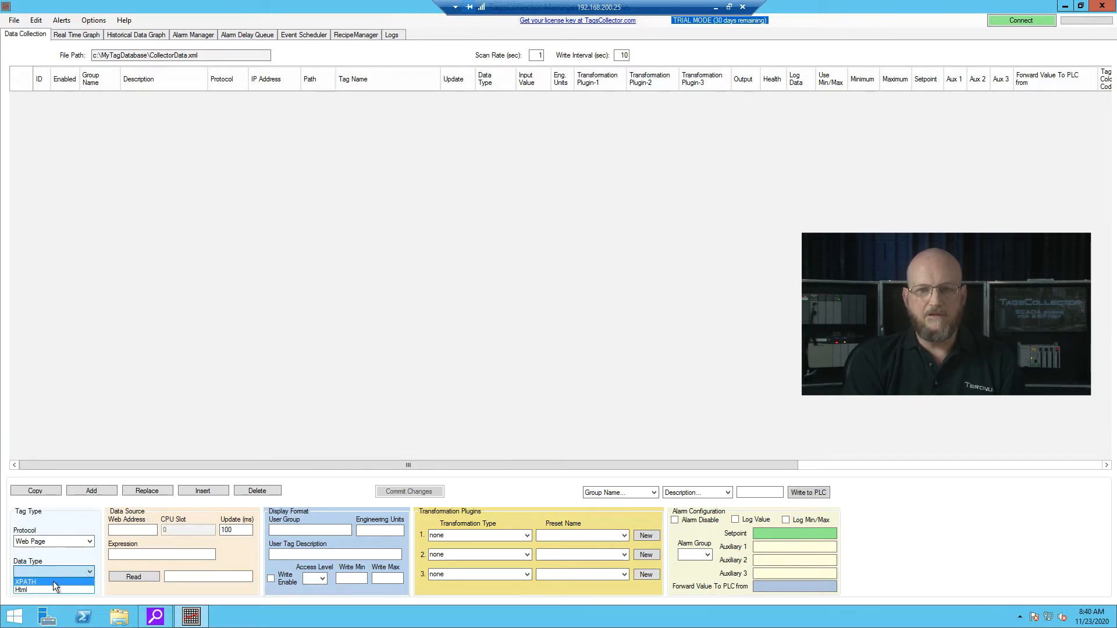
pyautogui.click(89, 541)
pyautogui.click(91, 543)
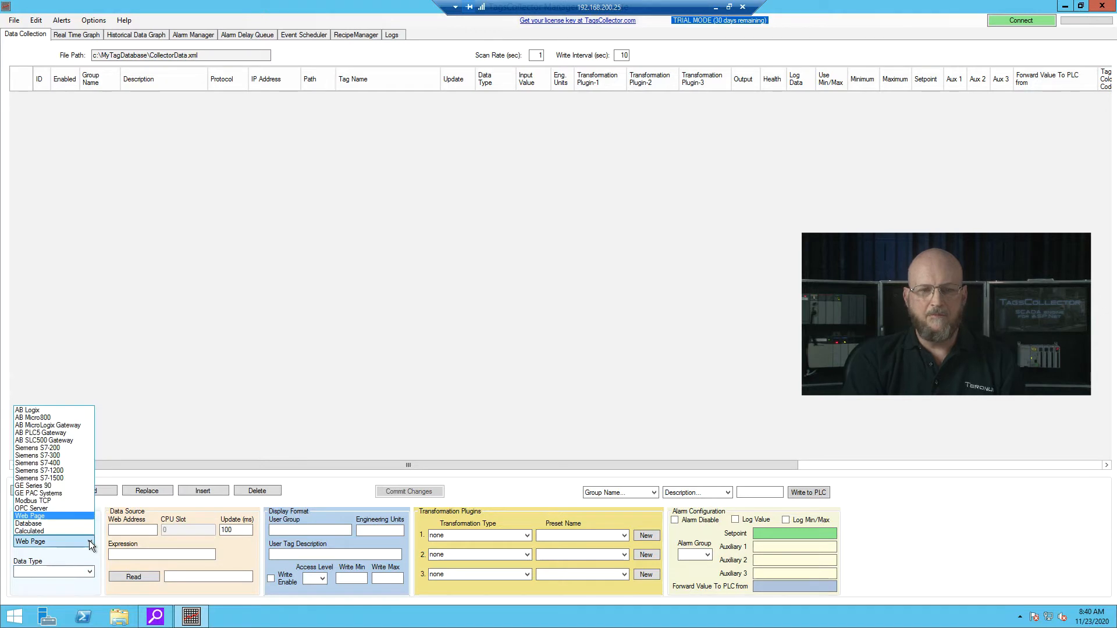
pyautogui.click(58, 479)
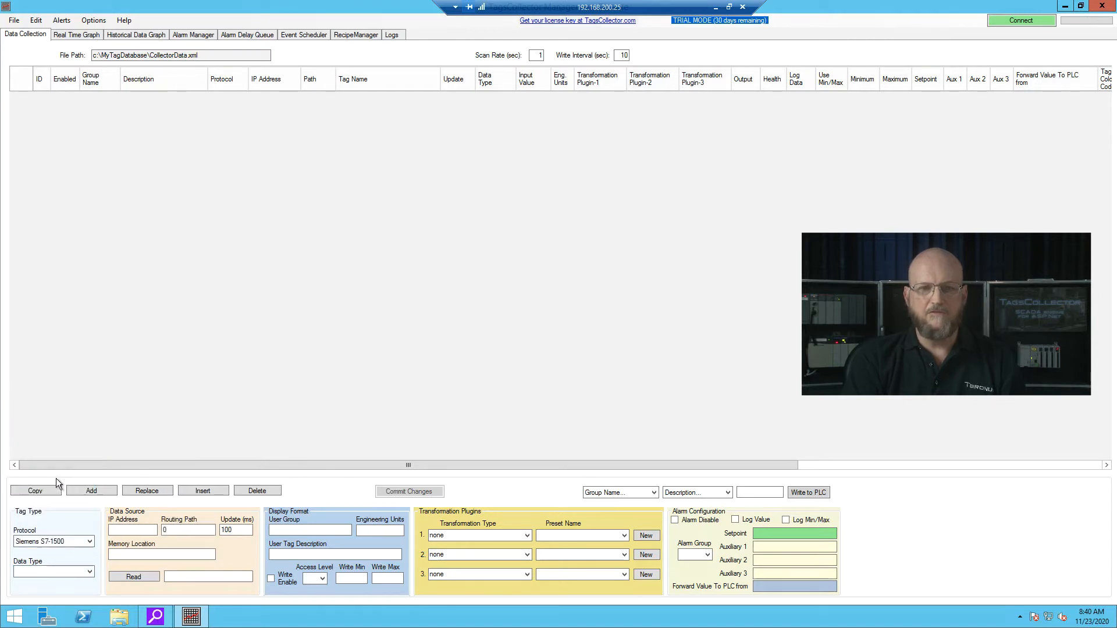
pyautogui.click(88, 570)
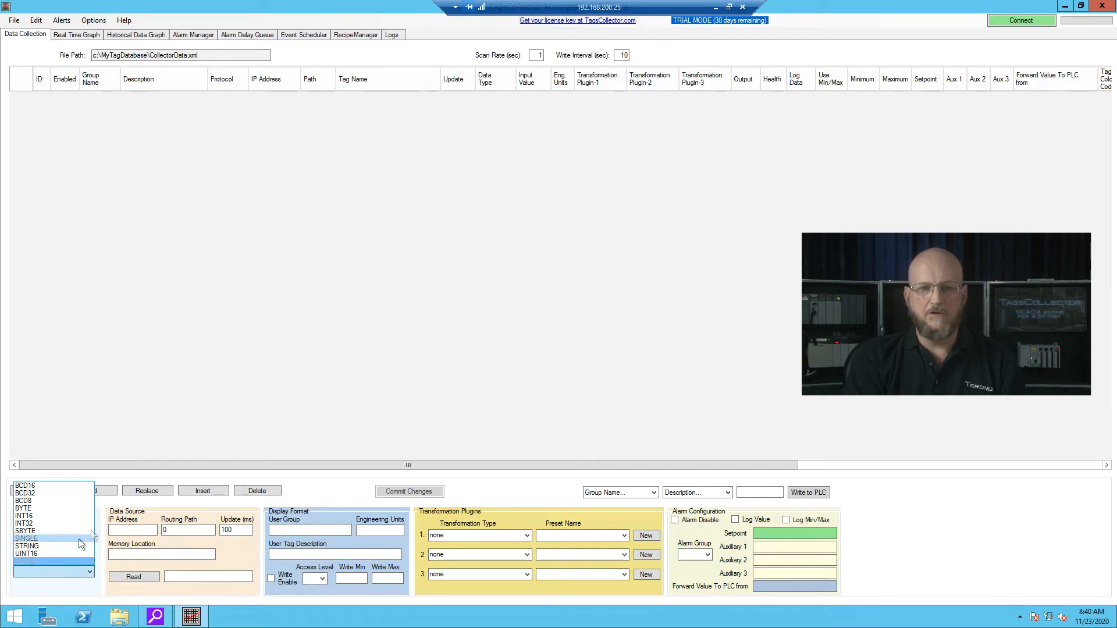
pyautogui.click(78, 586)
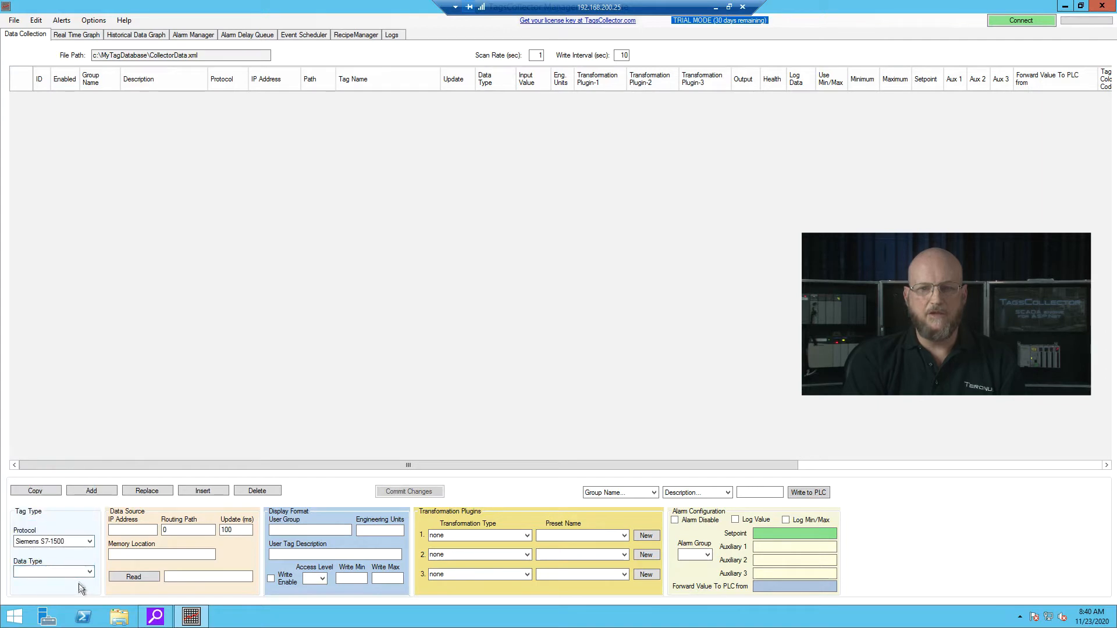
# - Configure an AB Logix data source with IP address 192.168.200.11, routing path 1,0 and an update rate of 1000 ms
pyautogui.click(90, 546)
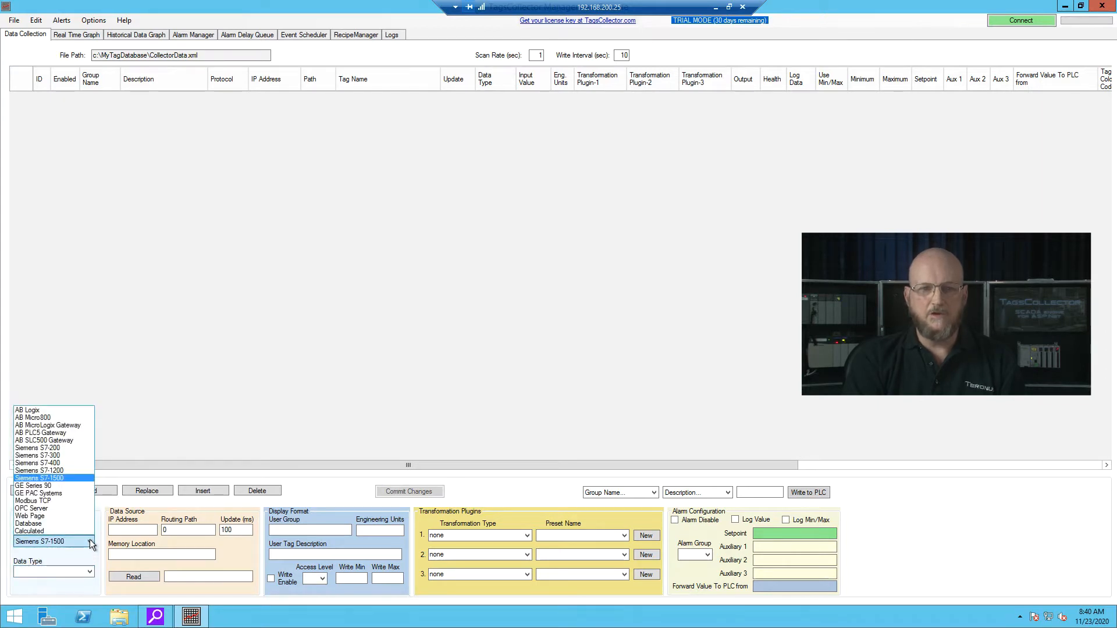
pyautogui.click(48, 410)
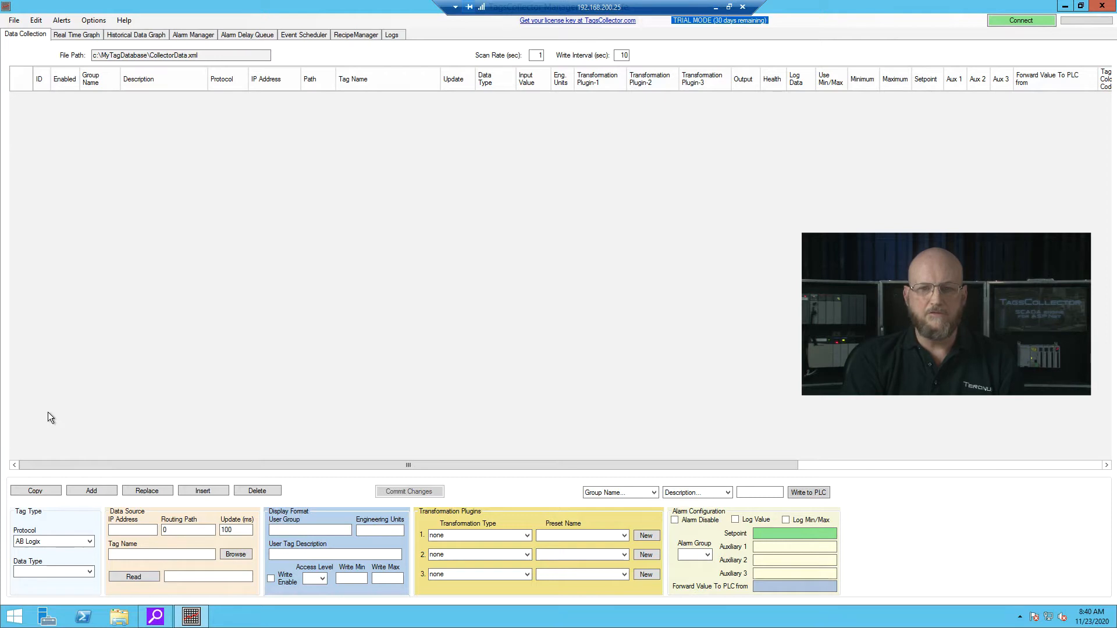
pyautogui.click(119, 530)
pyautogui.write('192.1')
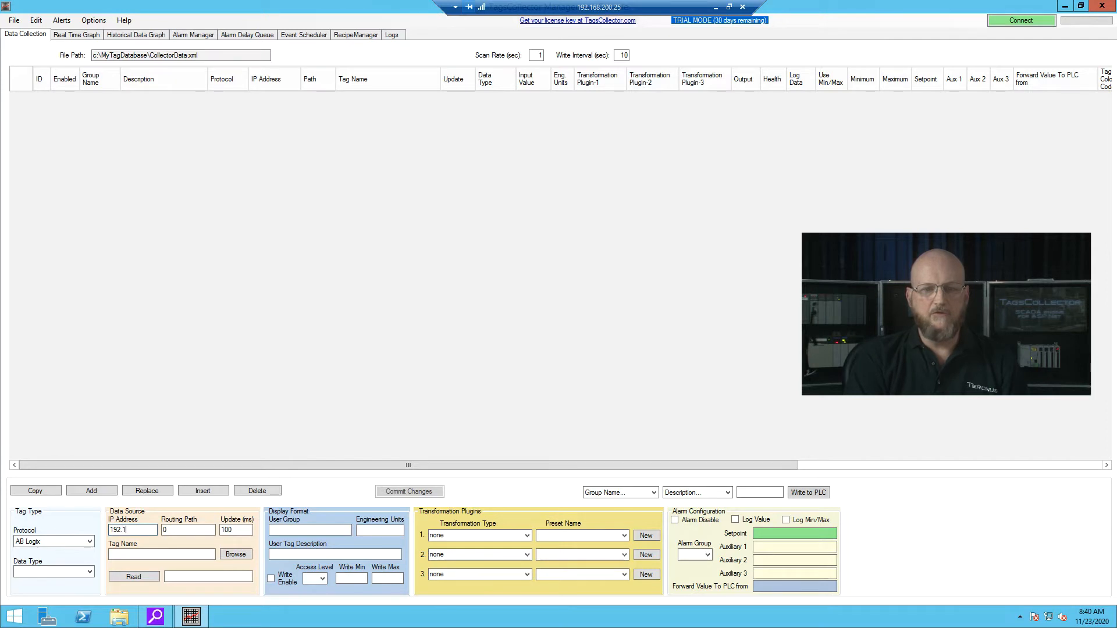
pyautogui.write('68.200.')
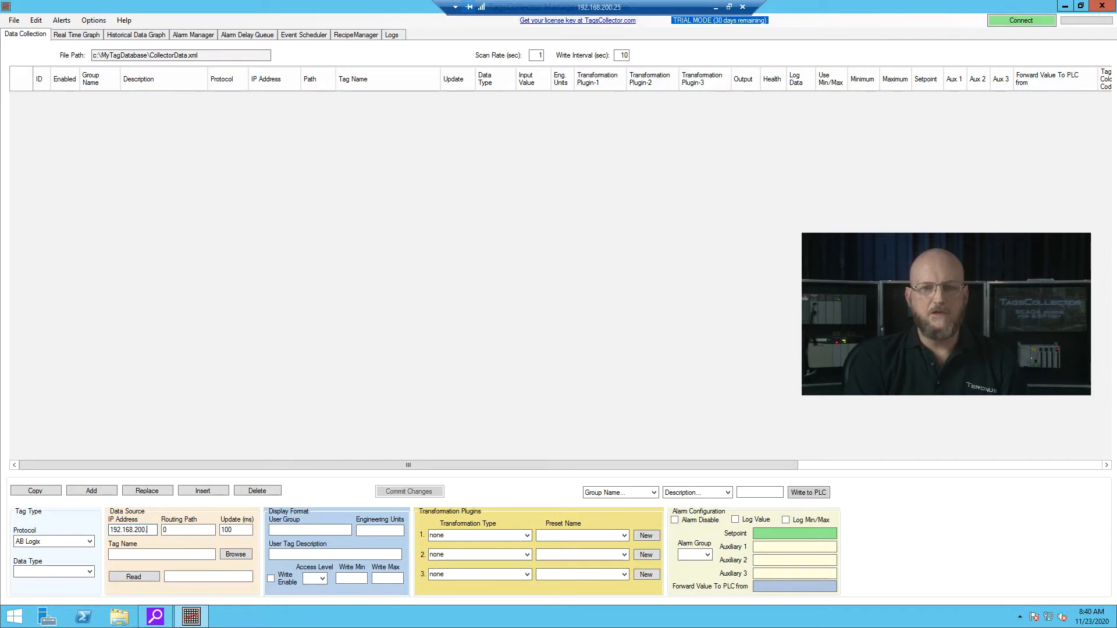
pyautogui.write('11')
pyautogui.press('Tab')
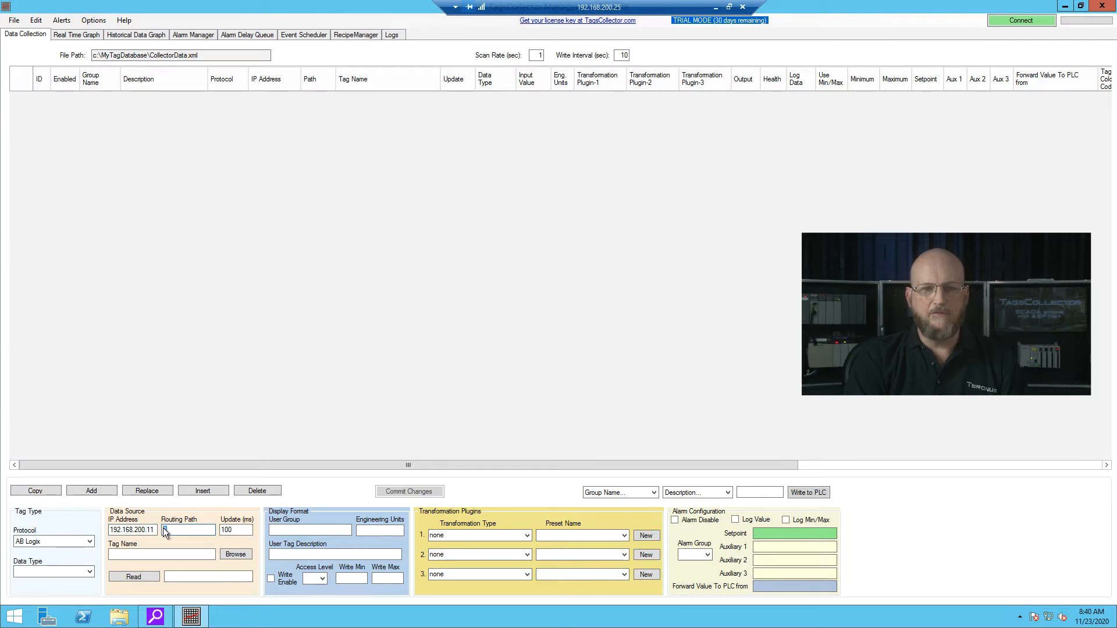
pyautogui.write('1')
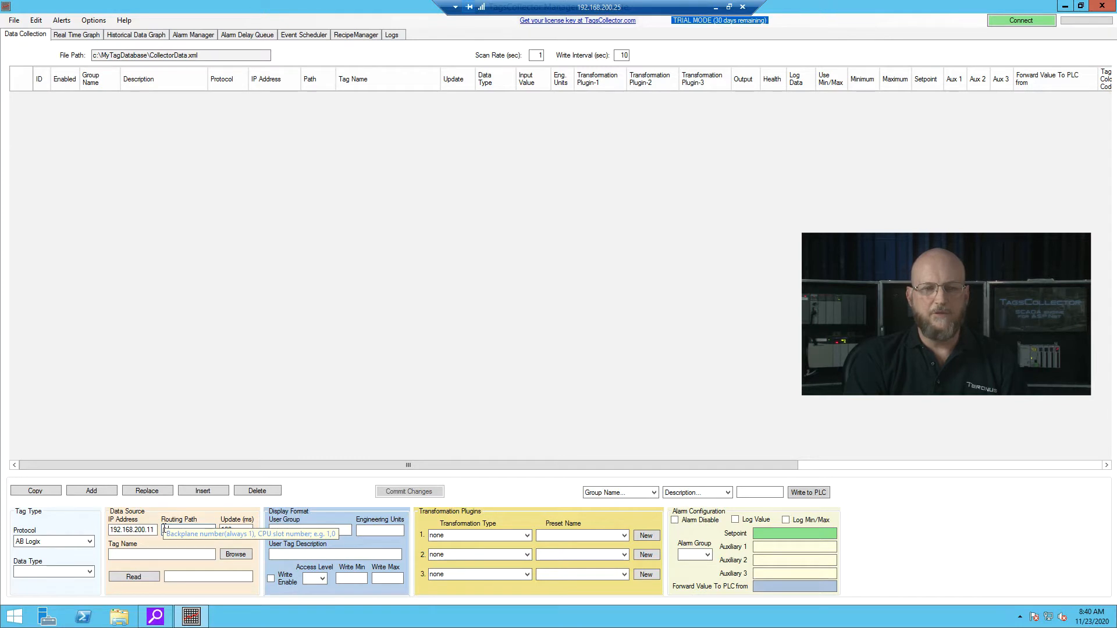
pyautogui.write(',0')
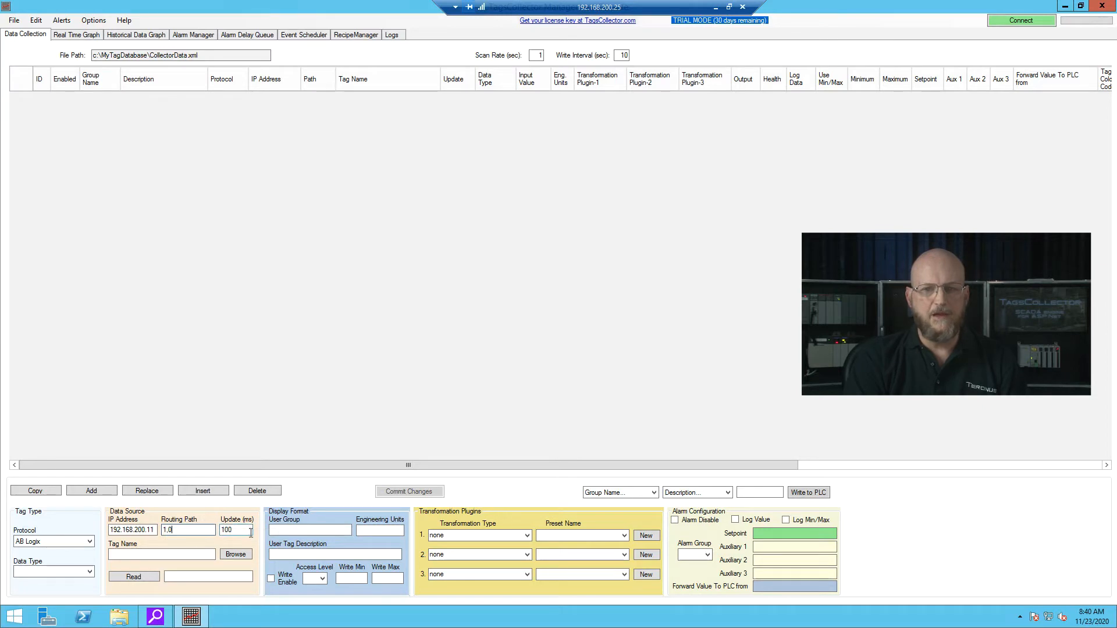
pyautogui.click(241, 530)
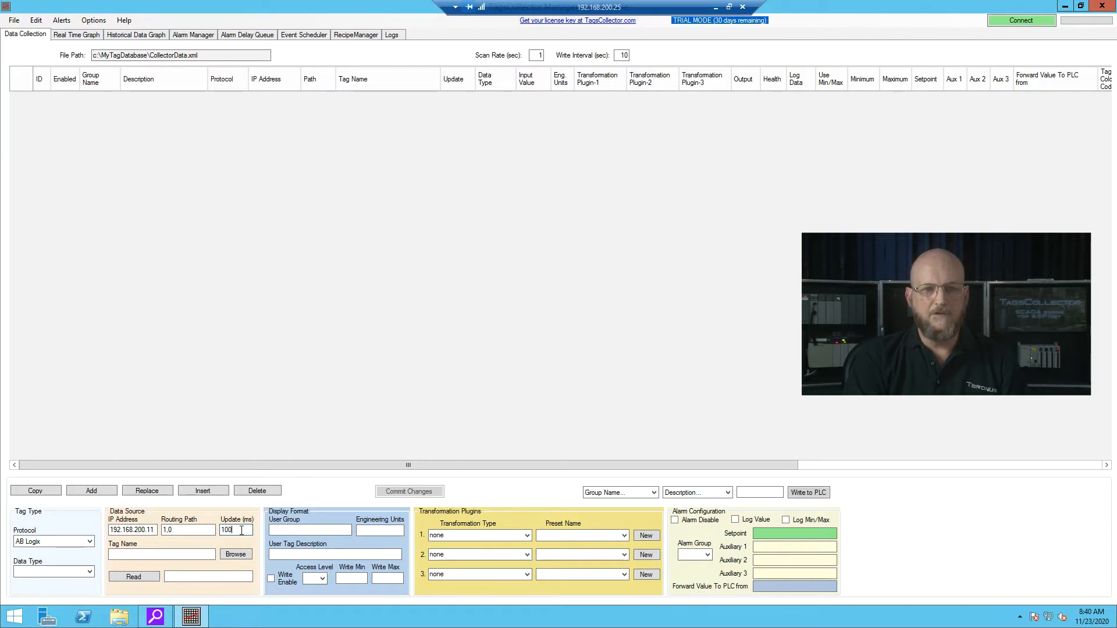
pyautogui.write('0')
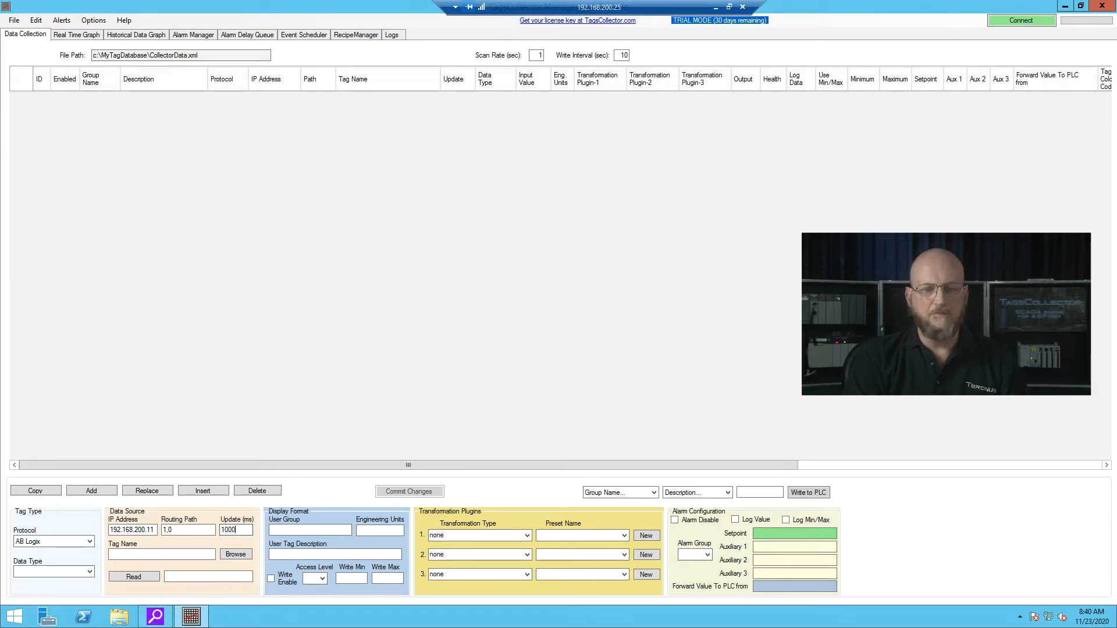
# - Browse the controller's program tags and select AW1.Z3Temp from Demo_Global as the tag name
pyautogui.click(239, 553)
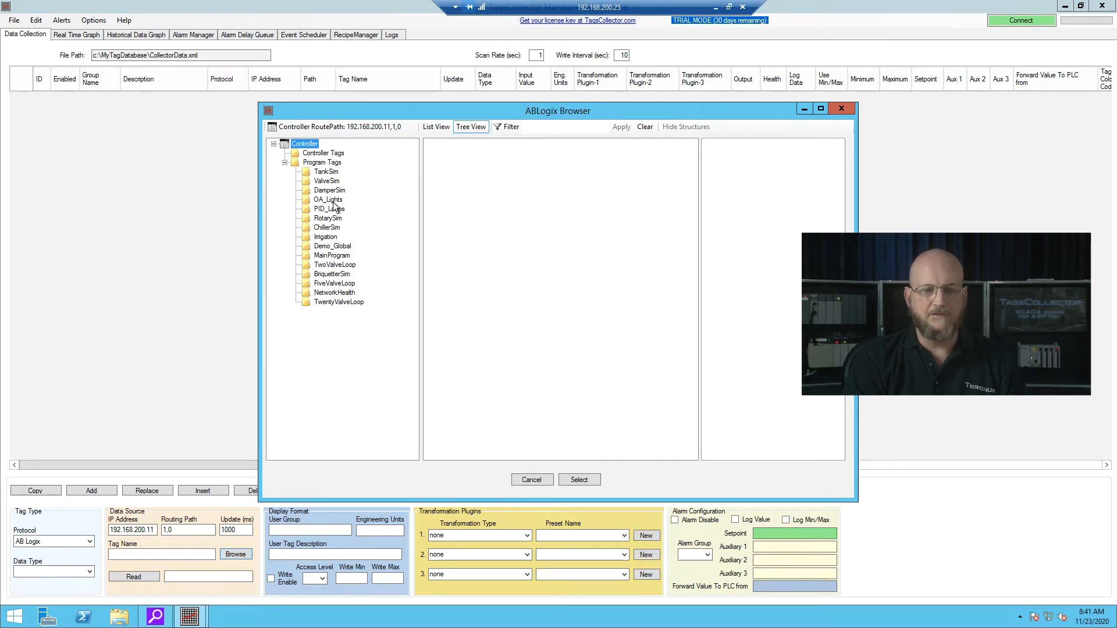
pyautogui.click(324, 248)
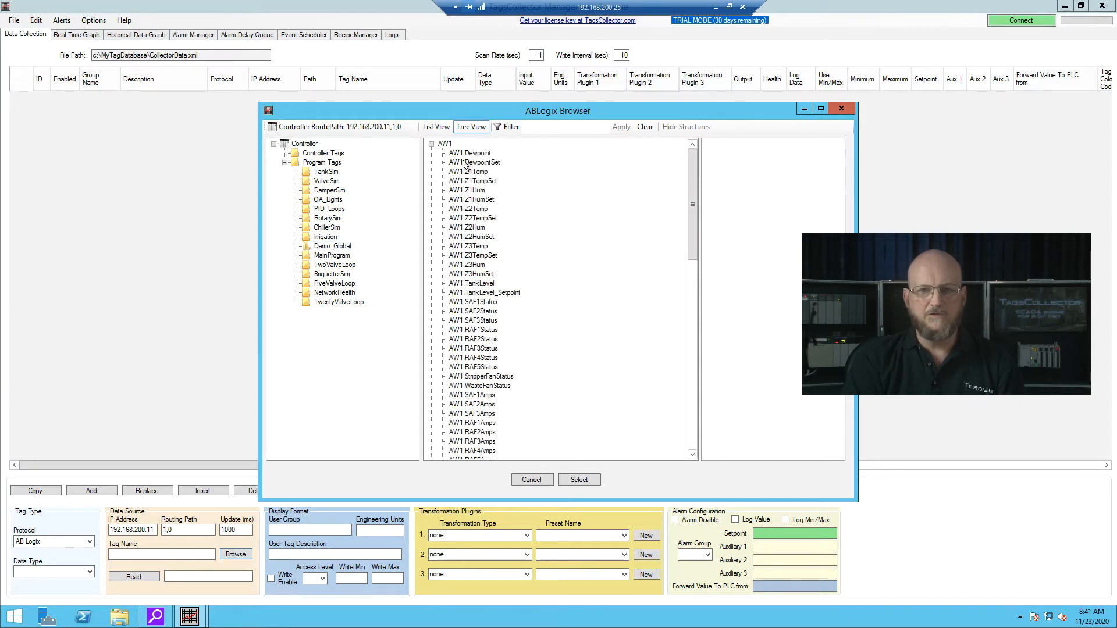
pyautogui.click(479, 246)
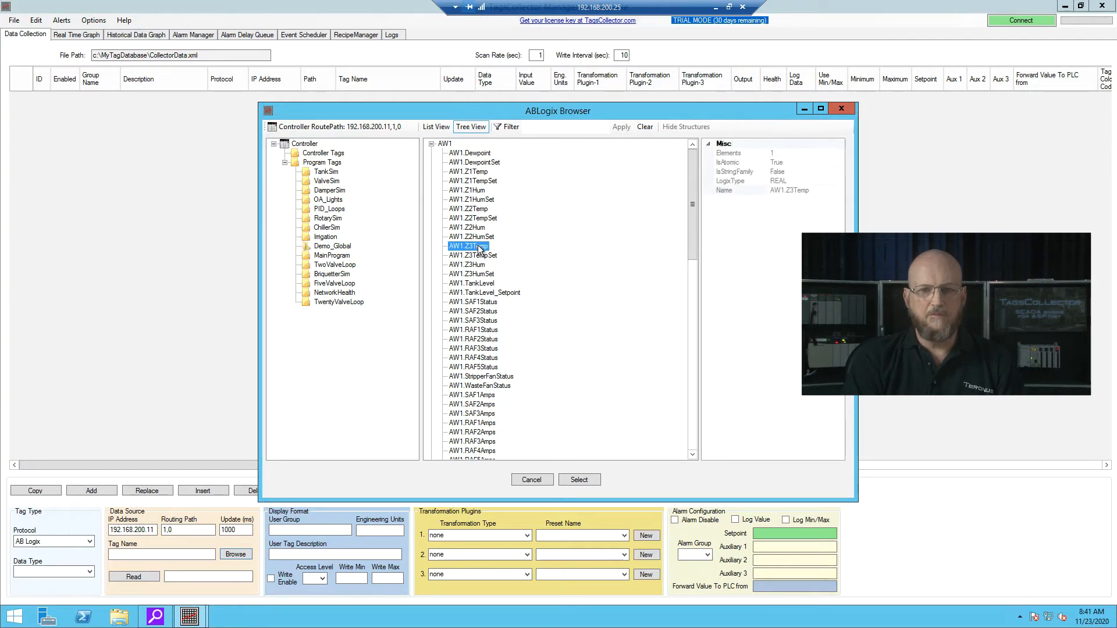
pyautogui.click(592, 480)
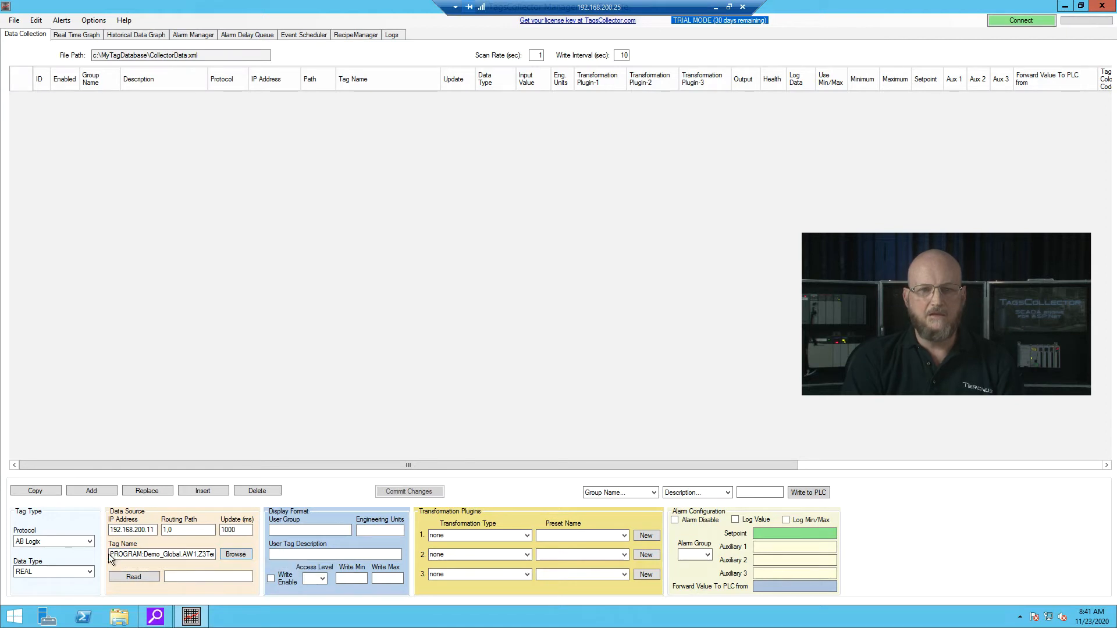
# - Check the full tag path and read the tag's current value from the controller
pyautogui.moveTo(110, 555); pyautogui.dragTo(226, 558)
pyautogui.click(141, 574)
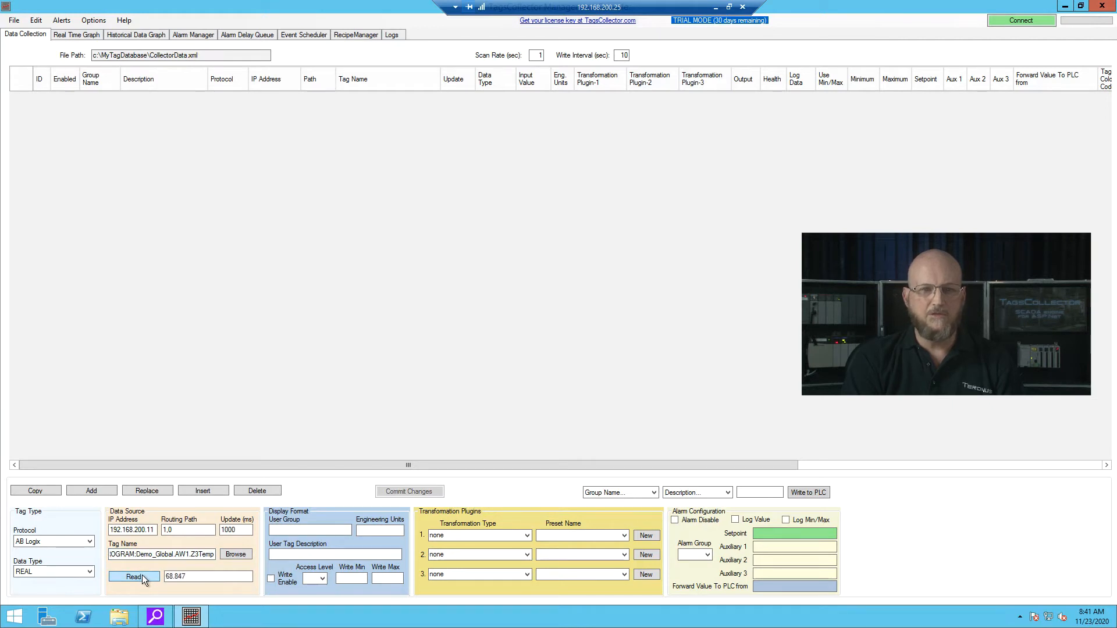
pyautogui.click(185, 576)
# - Add the tag to the collection with user group Air Washer-1, description Zone Temp-3 and engineering unit °
pyautogui.click(290, 529)
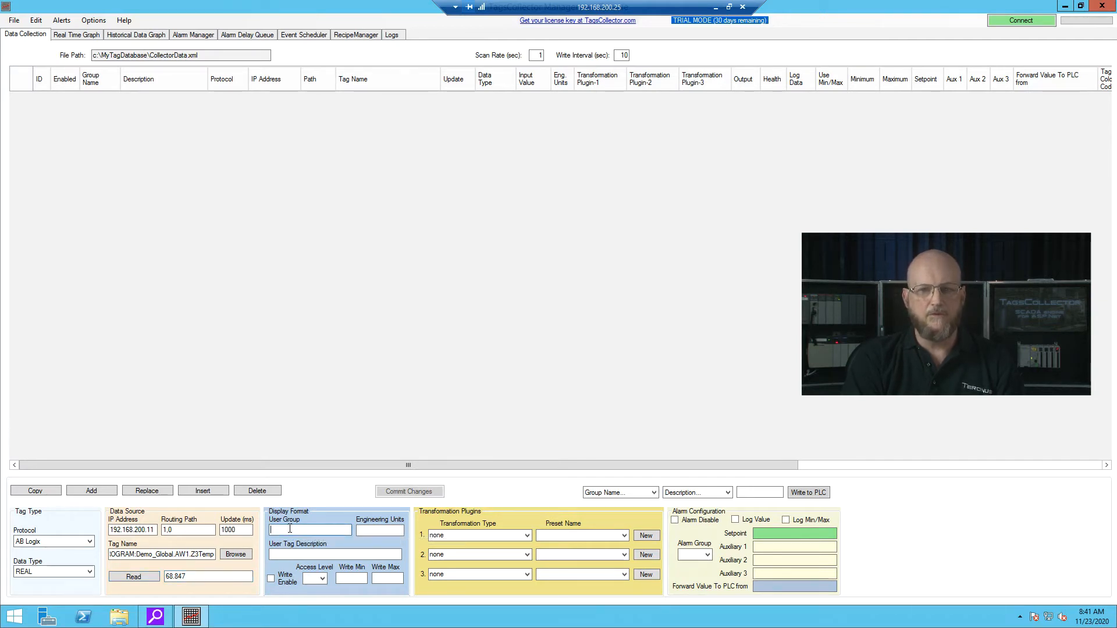
pyautogui.write('Air Washer-1')
pyautogui.click(293, 553)
pyautogui.write('Zone Temp-3')
pyautogui.click(363, 531)
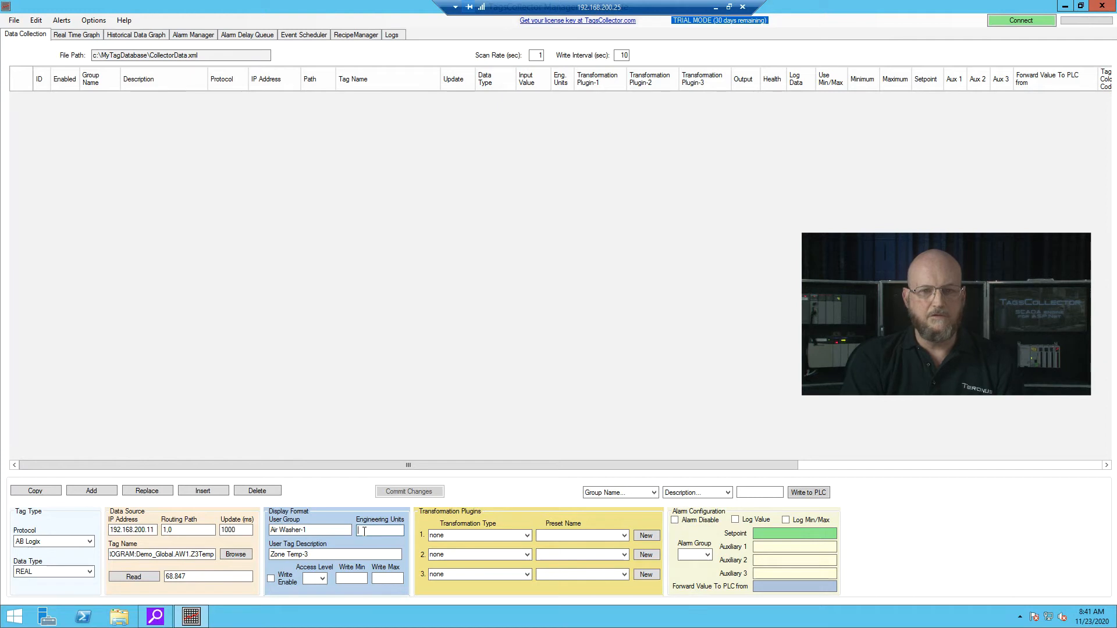
pyautogui.write('°')
pyautogui.click(99, 492)
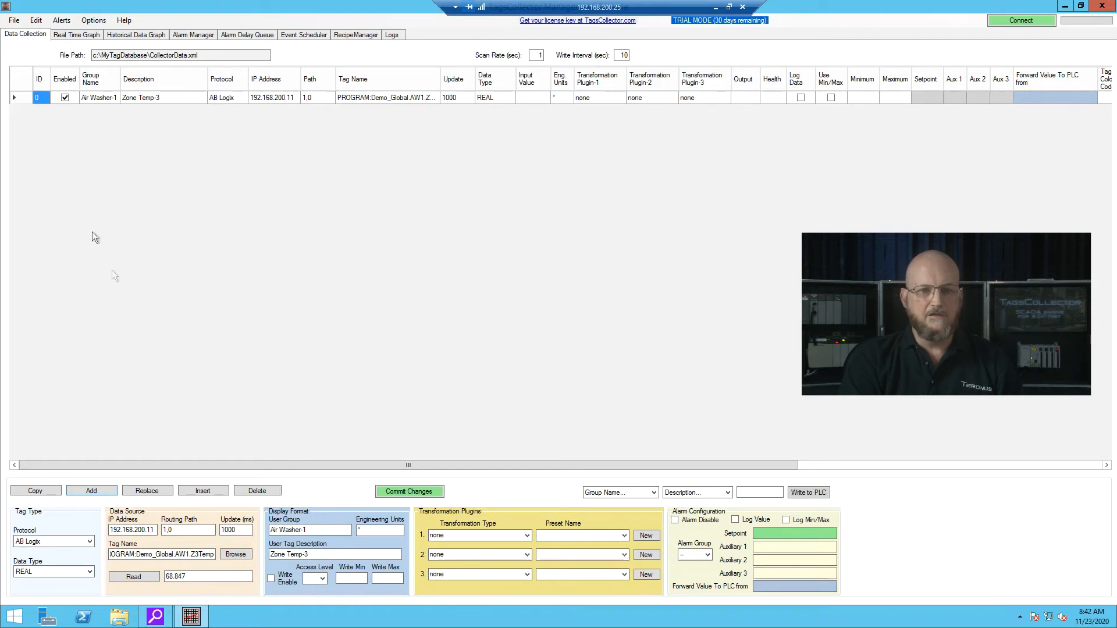
# - Add the controller tag AW1.Z3TempSet to the collection with the description Zone Temp-3 setpoint
pyautogui.click(236, 555)
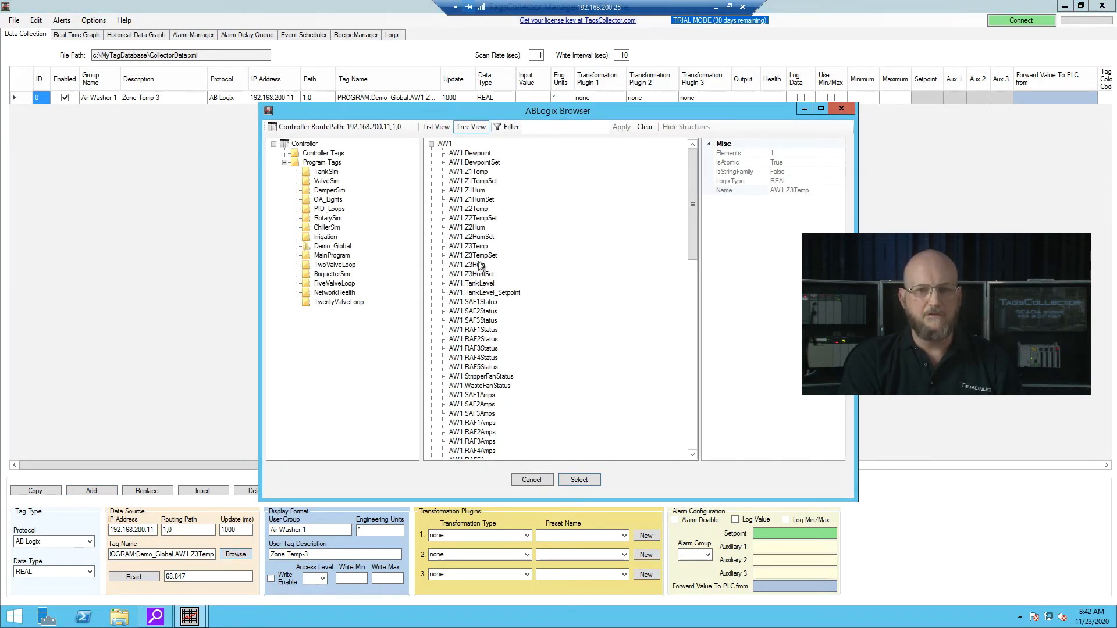
pyautogui.click(478, 256)
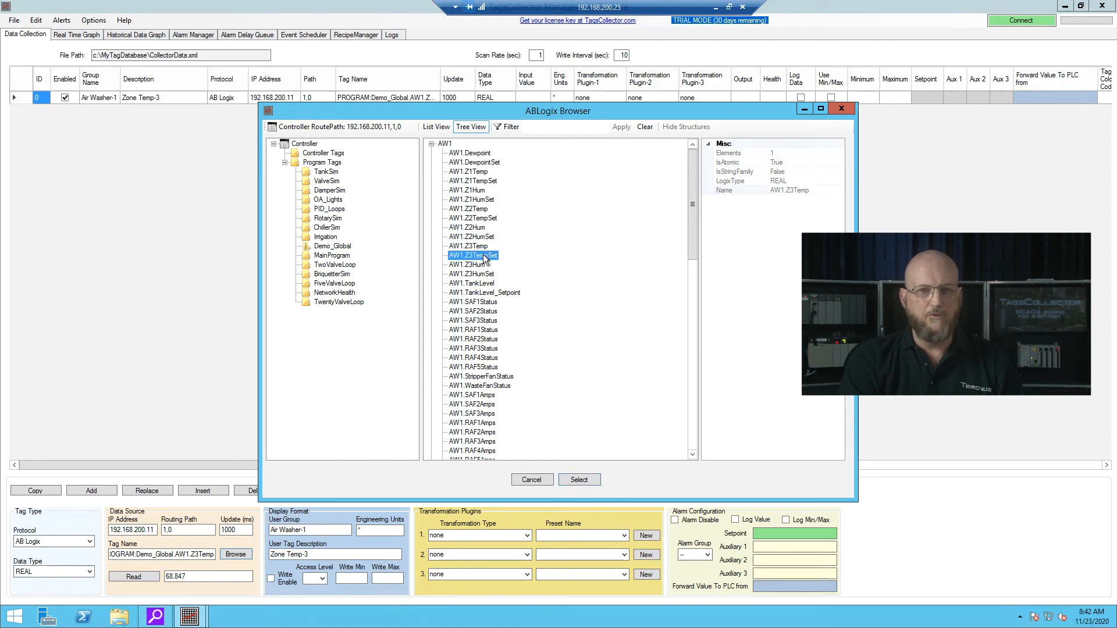
pyautogui.click(580, 479)
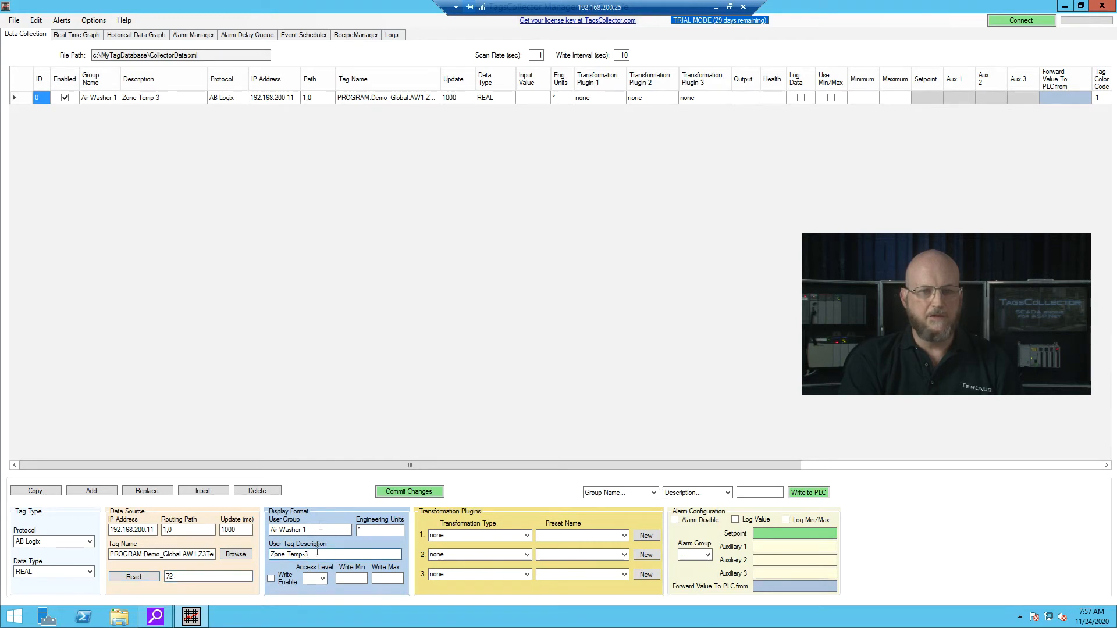
pyautogui.write('setpoint')
pyautogui.click(90, 490)
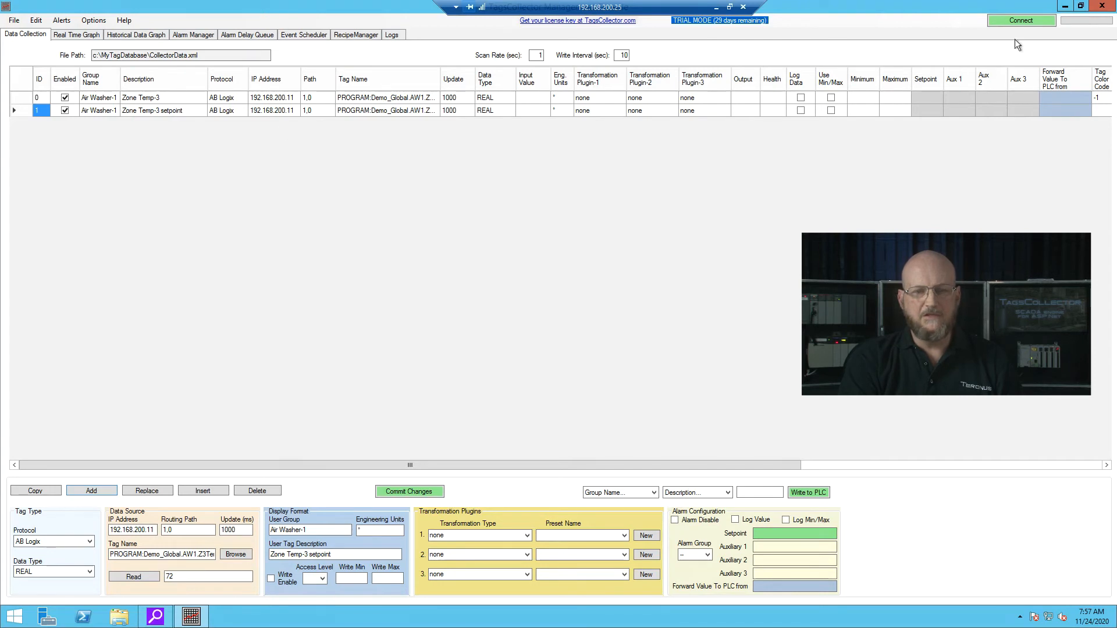
# - Connect to the controller and save the changes to the tag collection
pyautogui.click(1030, 20)
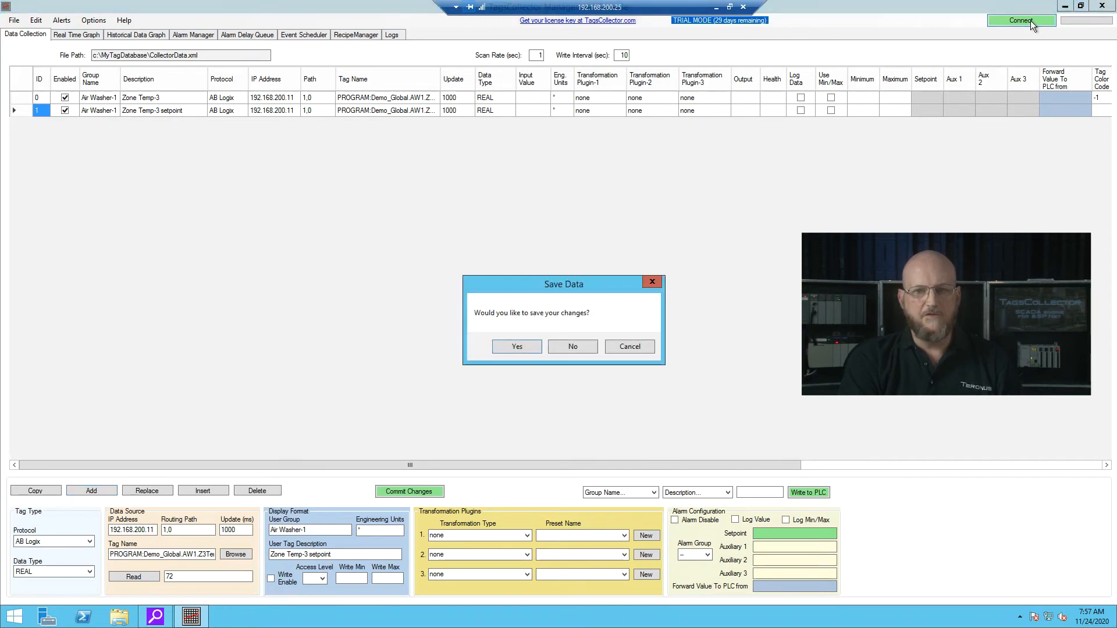
pyautogui.click(517, 346)
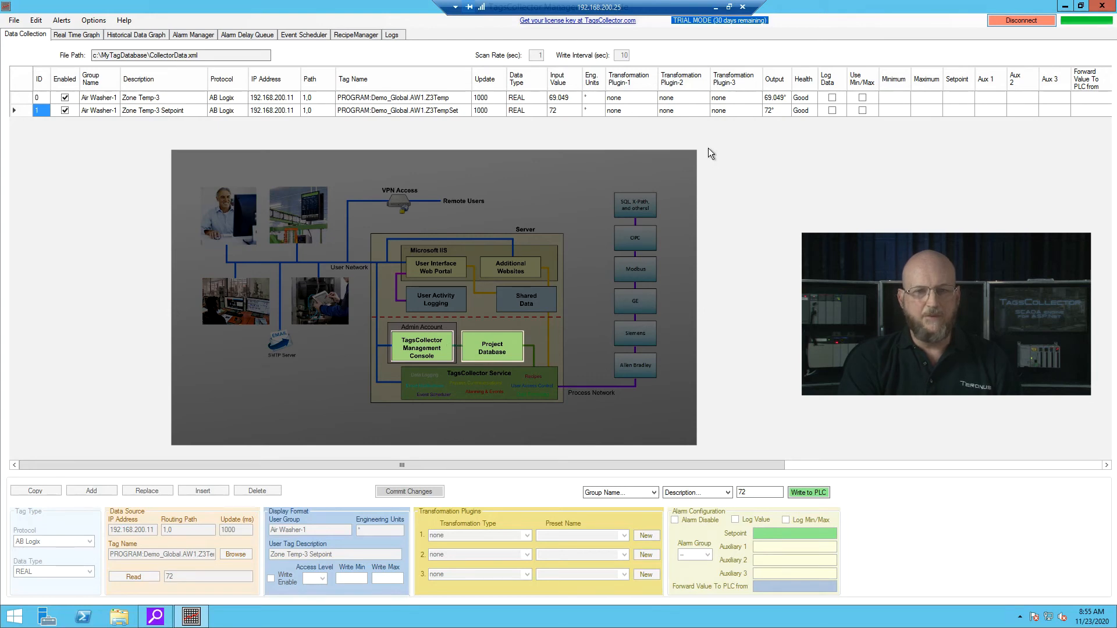
# - Disconnect and close the management console, and reveal the hidden notification icons
pyautogui.click(1011, 19)
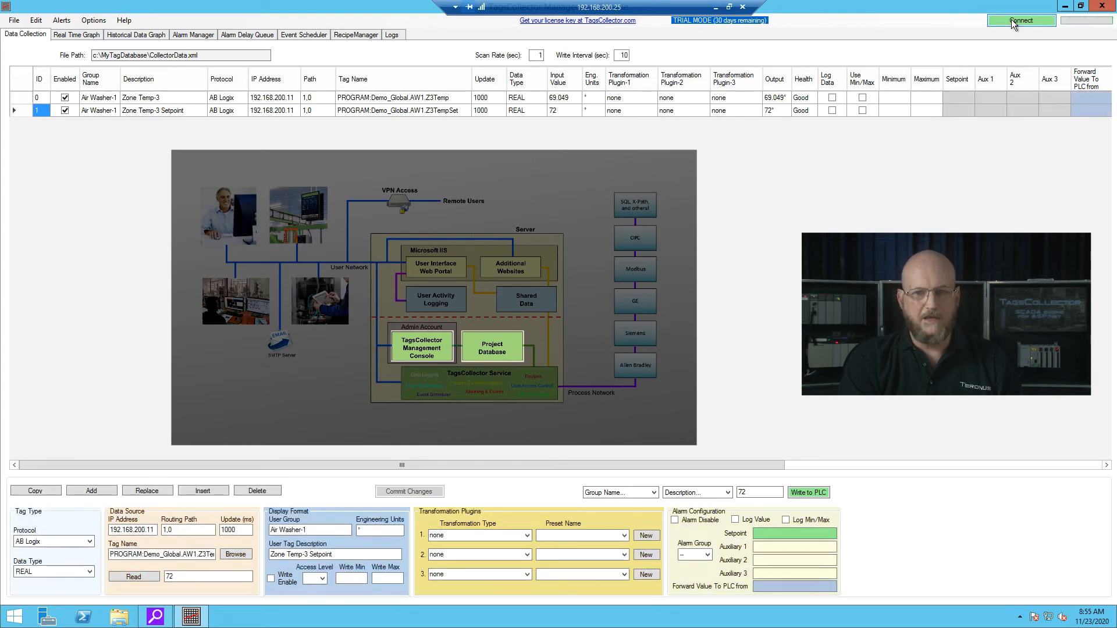
pyautogui.click(1102, 7)
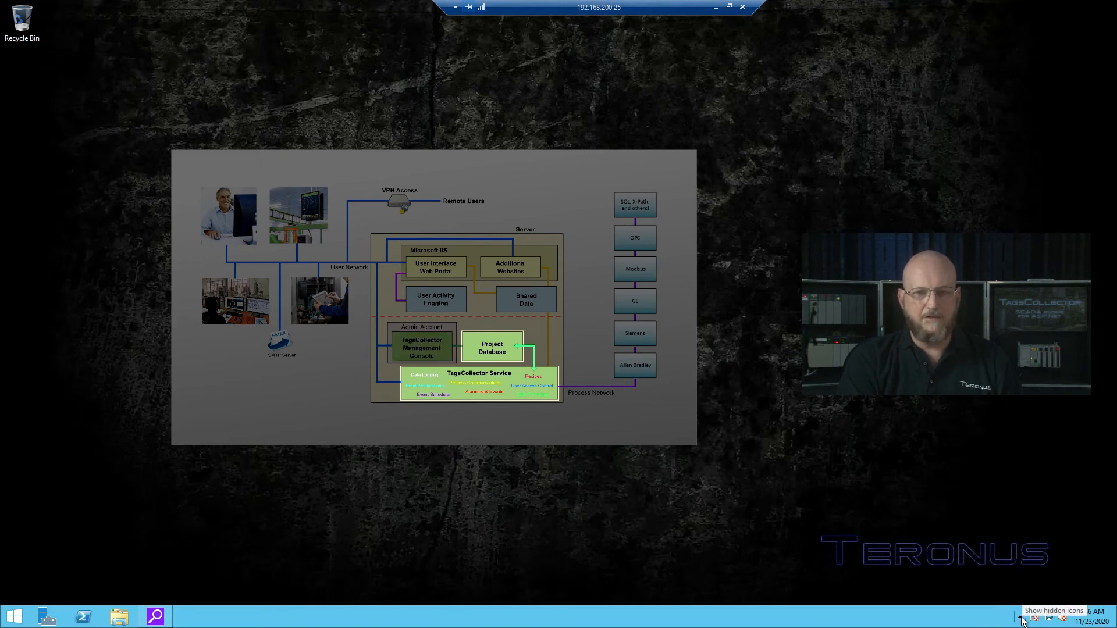
pyautogui.click(1021, 619)
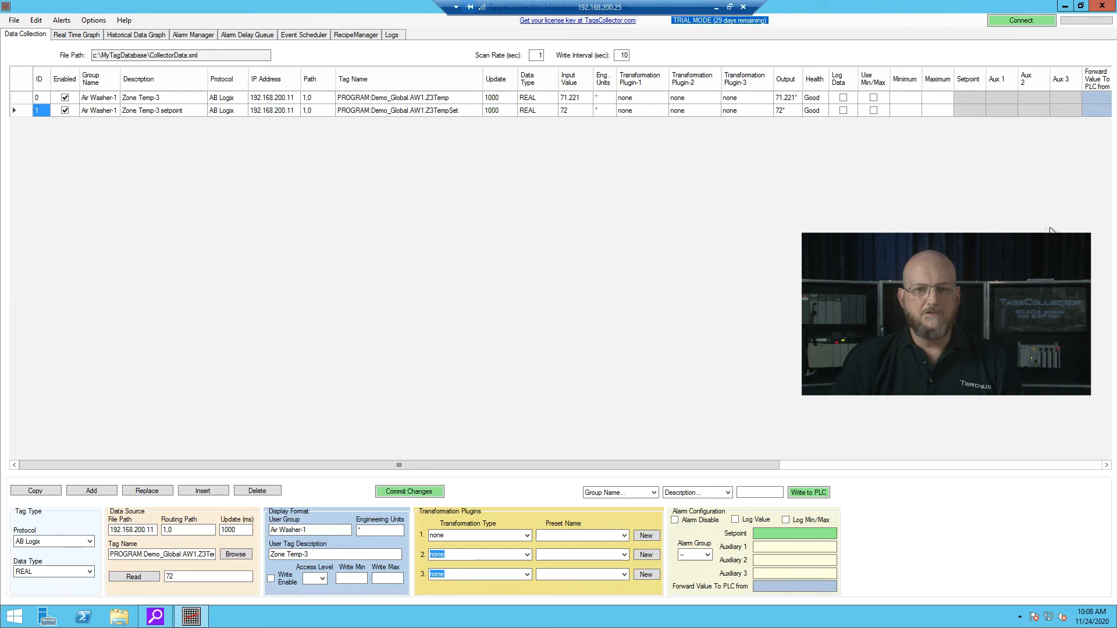
# - Make the Zone Temp-3 setpoint tag write-enabled with access level 3, write minimum 65 and write maximum 85, replacing its existing entry
pyautogui.click(16, 110)
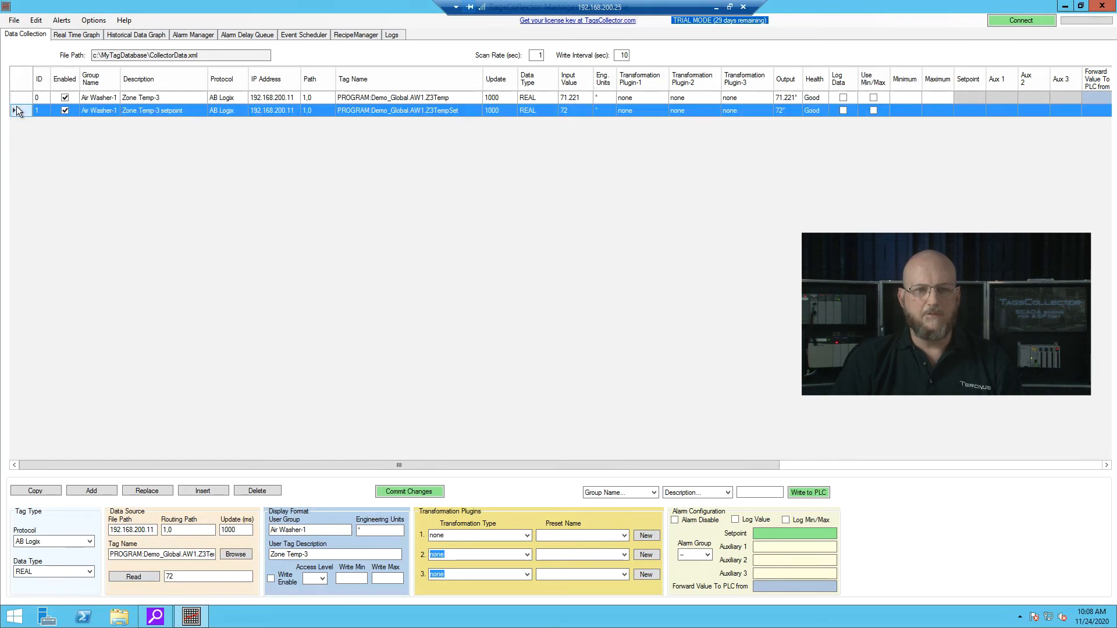
pyautogui.click(36, 491)
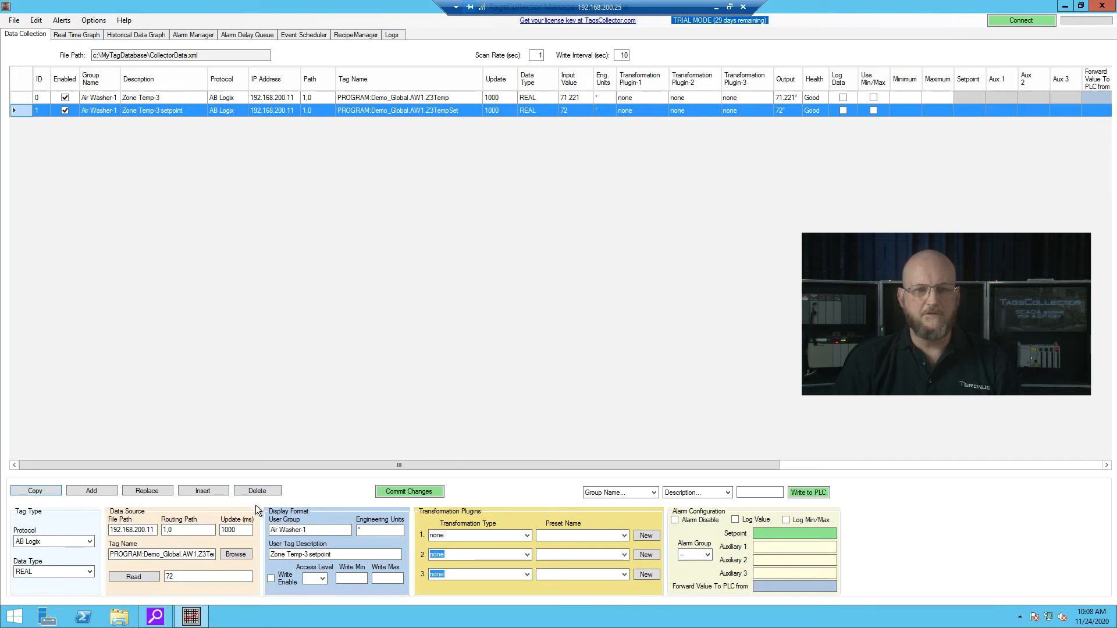
pyautogui.click(271, 578)
pyautogui.click(323, 579)
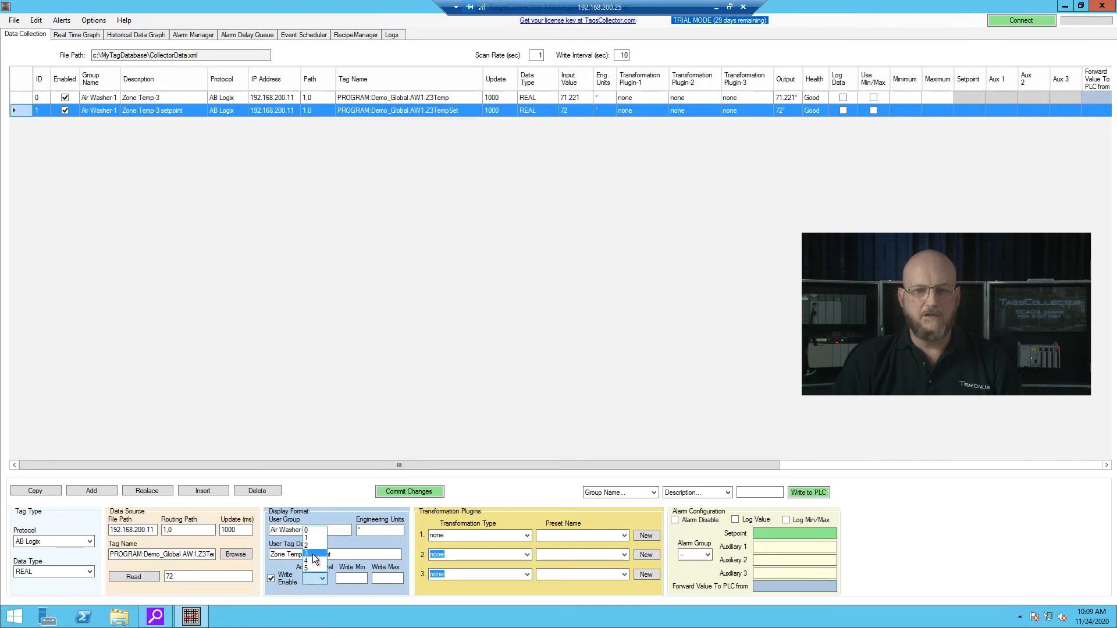
pyautogui.click(314, 554)
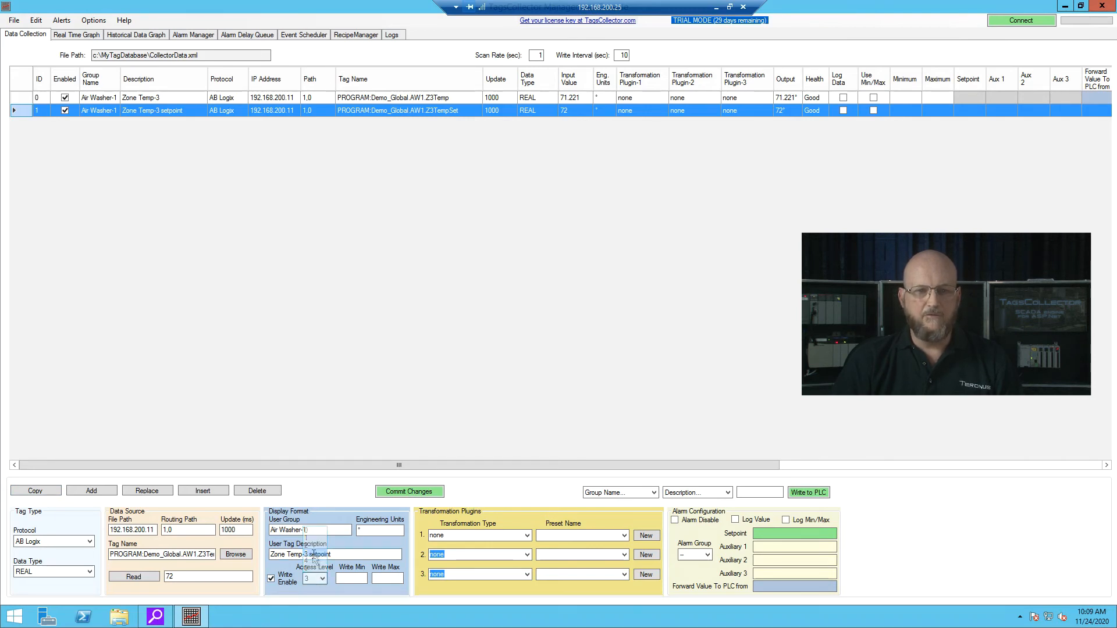
pyautogui.click(348, 579)
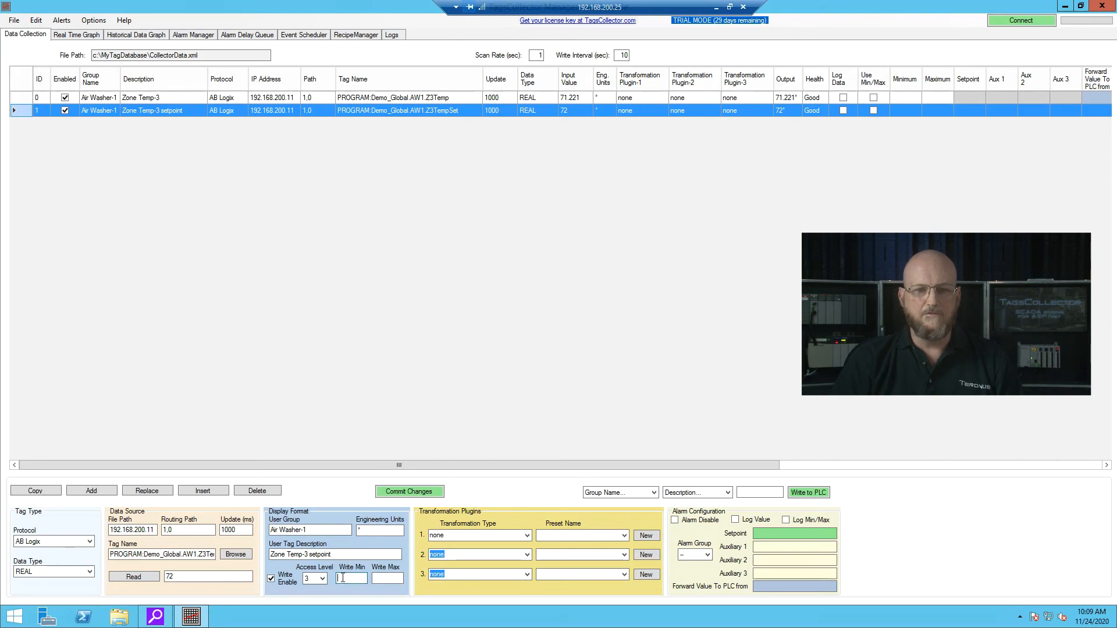
pyautogui.write('65')
pyautogui.click(381, 579)
pyautogui.write('85')
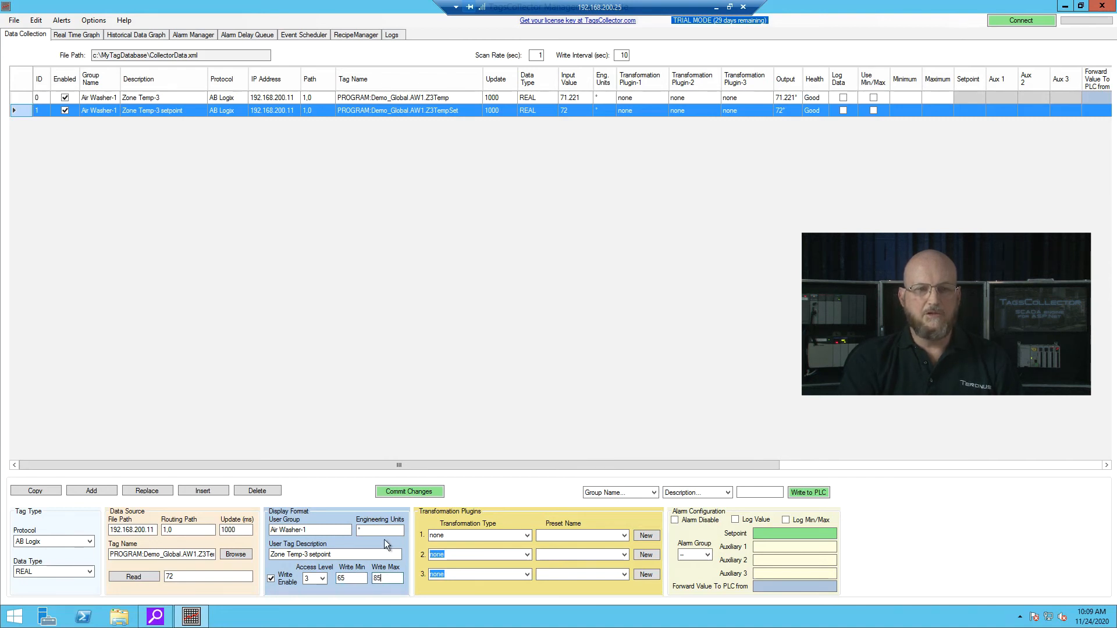
pyautogui.click(154, 492)
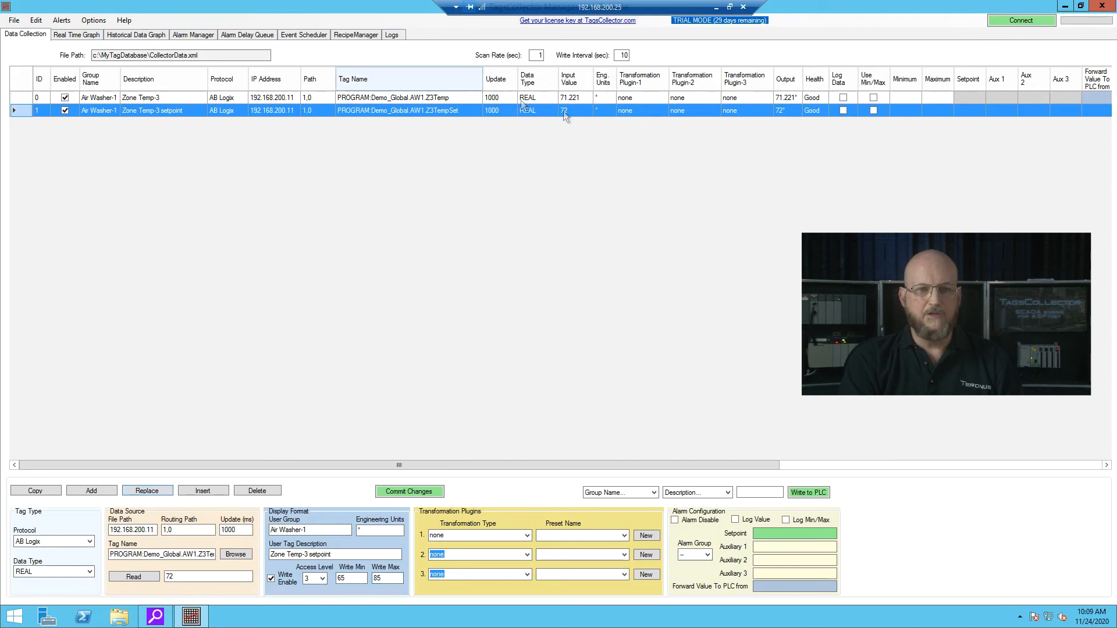
# - Save the changes while reconnecting to the controller, and bring the tags' write settings and status into view
pyautogui.click(994, 20)
pyautogui.click(513, 348)
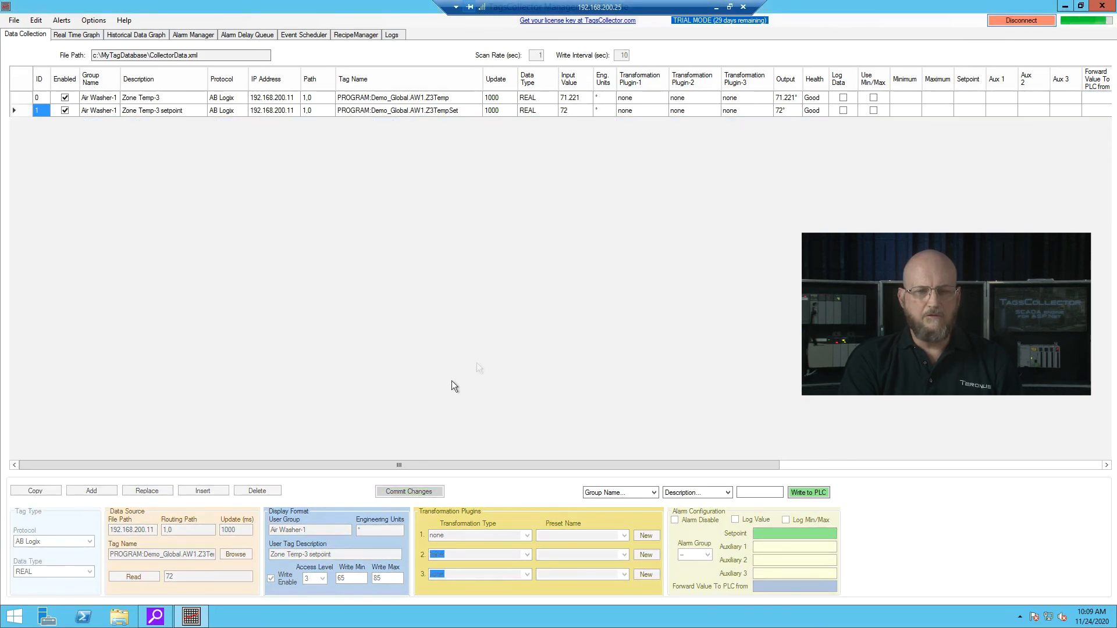
pyautogui.moveTo(414, 465); pyautogui.dragTo(879, 476)
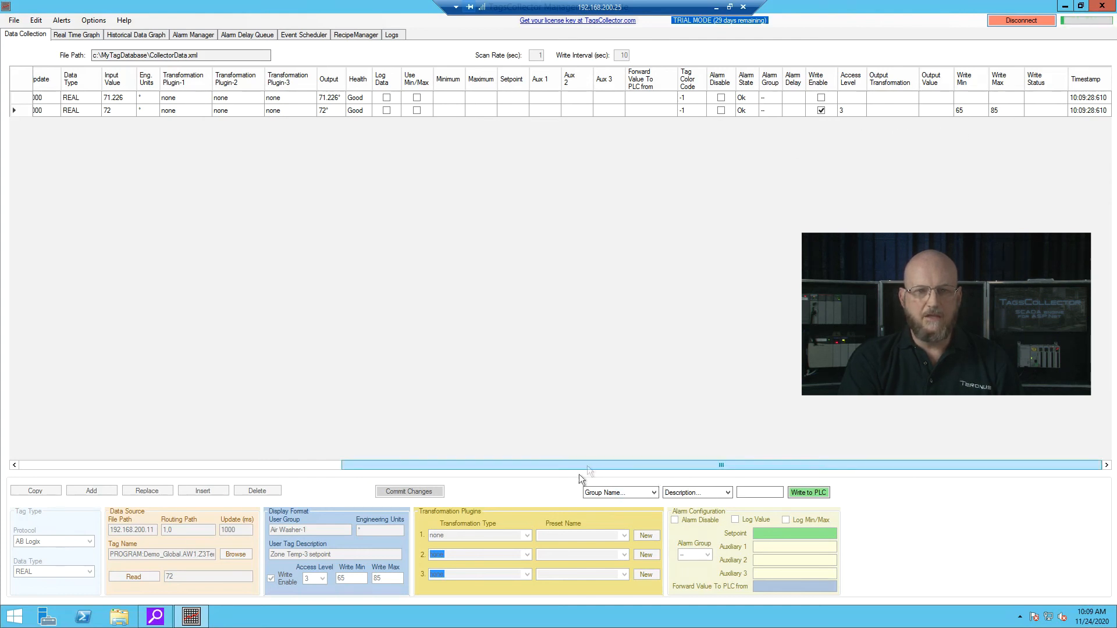
# - Write the value 76.3 to the Zone Temp-3 setpoint of group Air Washer-1 in the PLC
pyautogui.click(619, 493)
pyautogui.click(633, 504)
pyautogui.click(695, 494)
pyautogui.click(716, 511)
pyautogui.click(743, 493)
pyautogui.write('76.3')
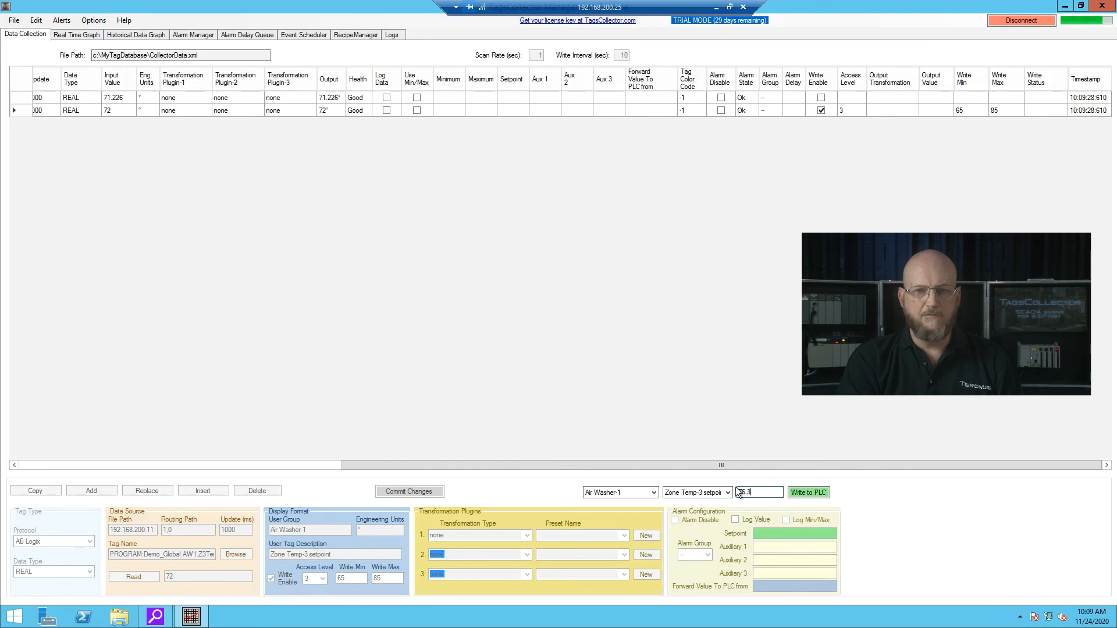
pyautogui.click(804, 491)
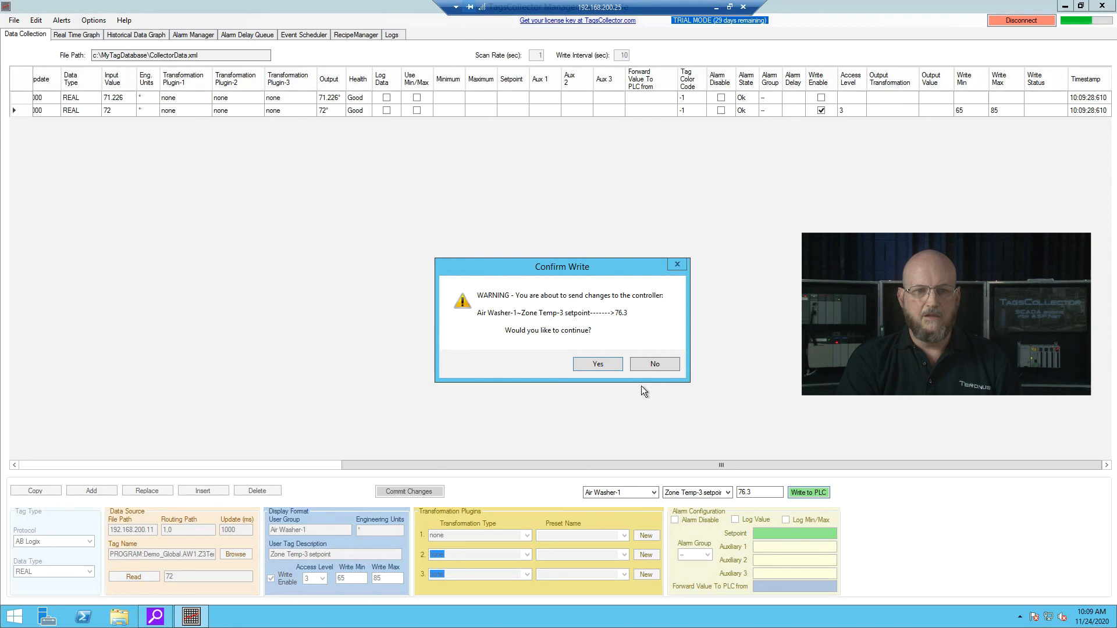
pyautogui.click(599, 365)
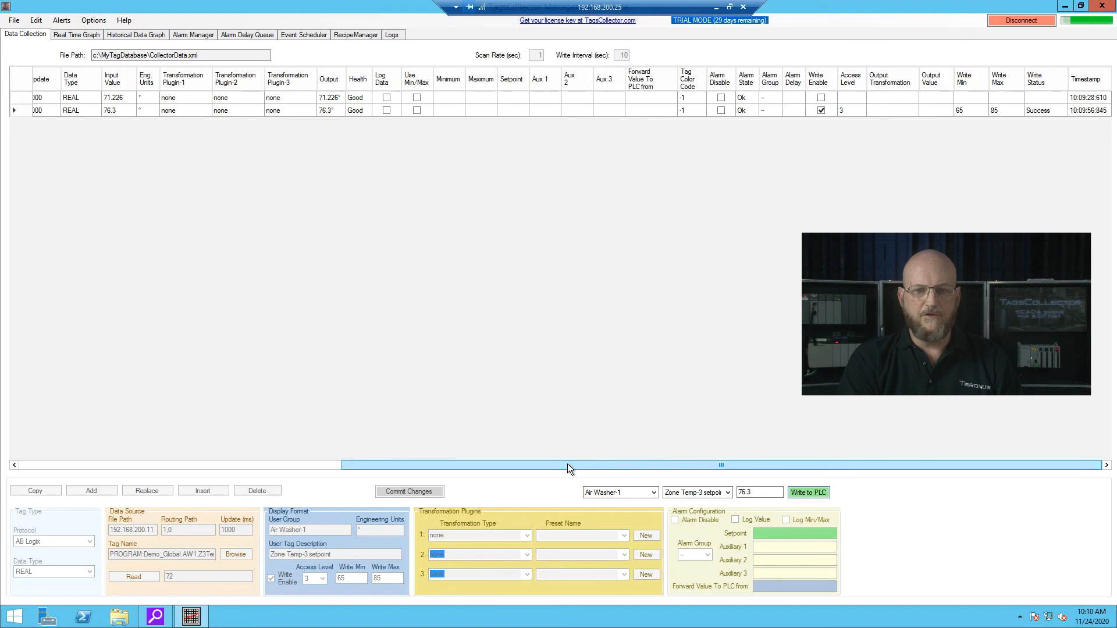
# - Try to write the value 61, below the allowed minimum, to the Zone Temp-3 setpoint in the PLC
pyautogui.moveTo(760, 492); pyautogui.dragTo(708, 493)
pyautogui.write('61')
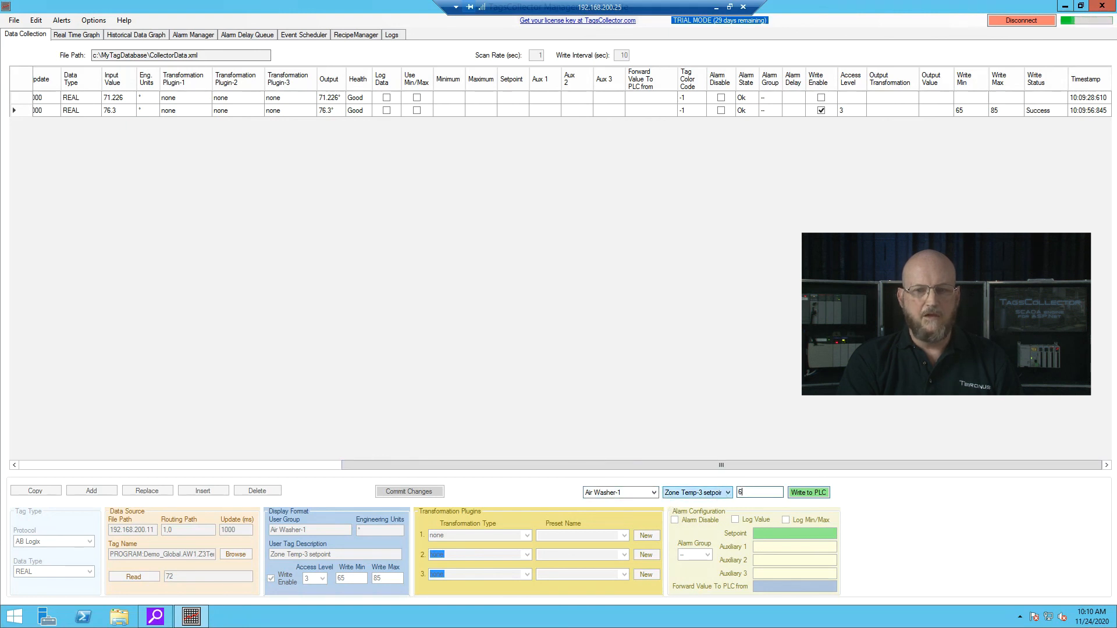
pyautogui.click(808, 492)
pyautogui.click(607, 365)
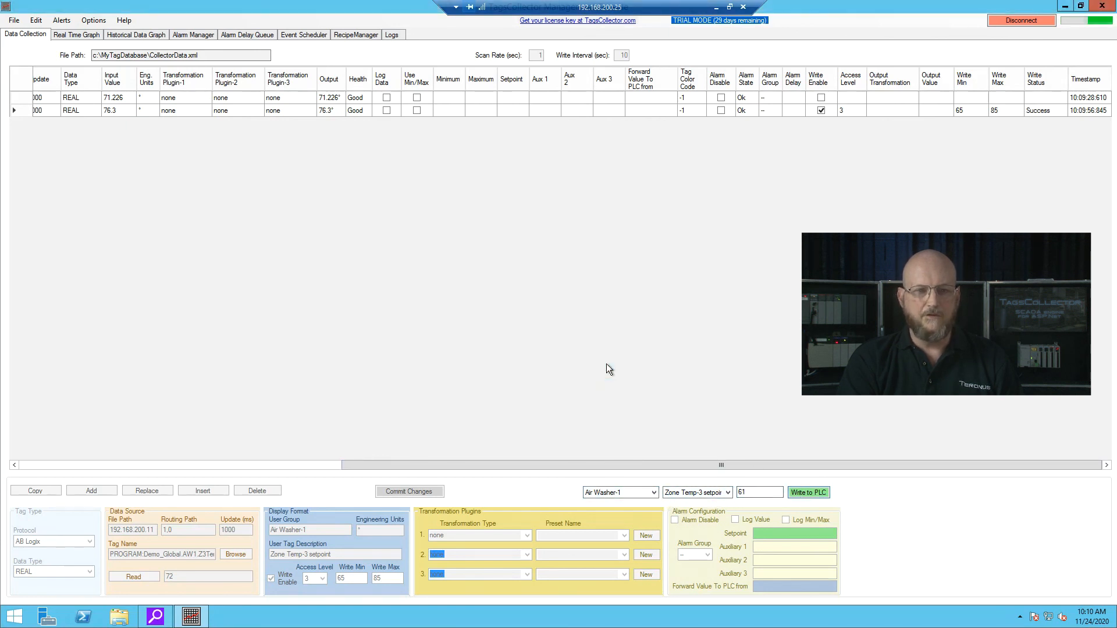